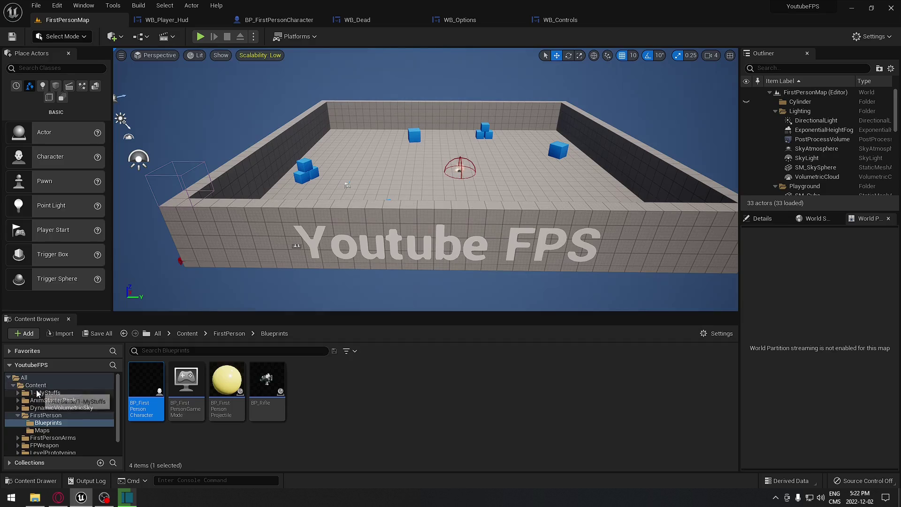
# Step: Expand 1-MyStuffs, go into its Maps folder and load the MainMenuMap level
pyautogui.click(12, 393)
pyautogui.click(18, 393)
pyautogui.click(47, 408)
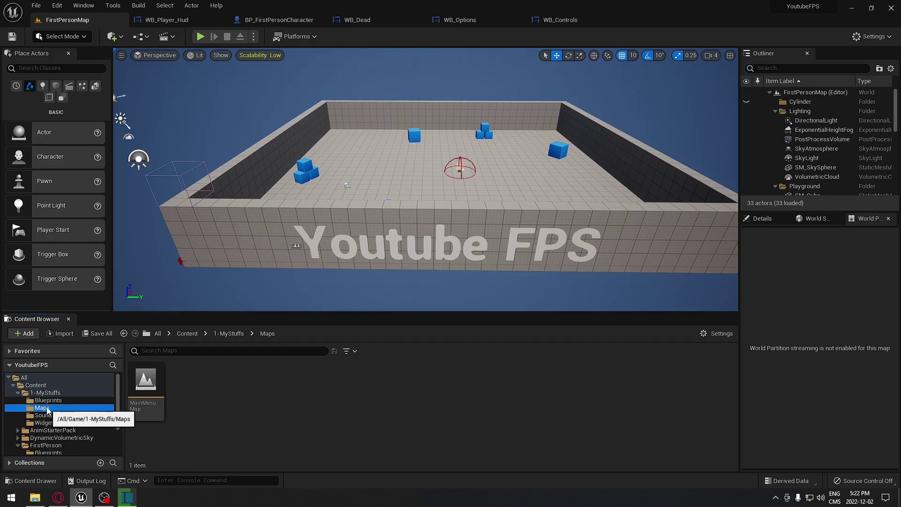
pyautogui.doubleClick(155, 397)
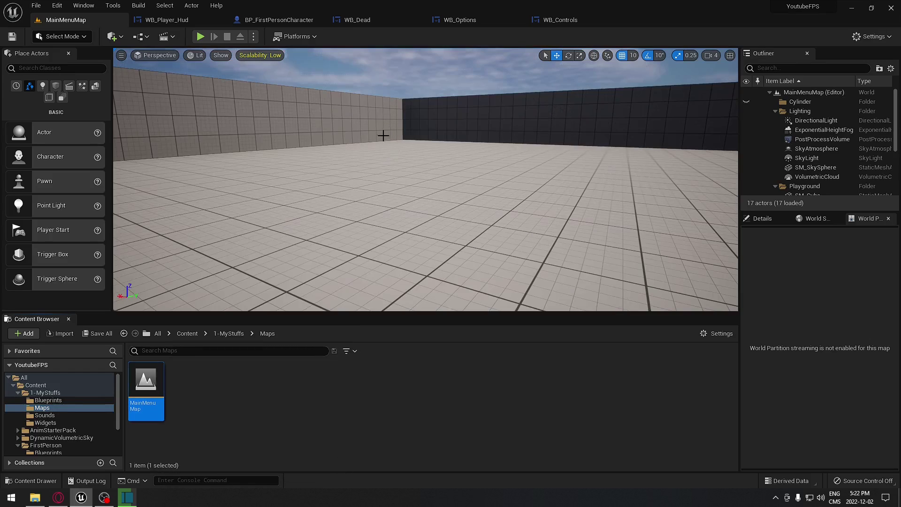
# Step: Delete the blue chamfered cube from the room
pyautogui.moveTo(382, 136); pyautogui.dragTo(383, 137, button='right')
pyautogui.click(341, 273)
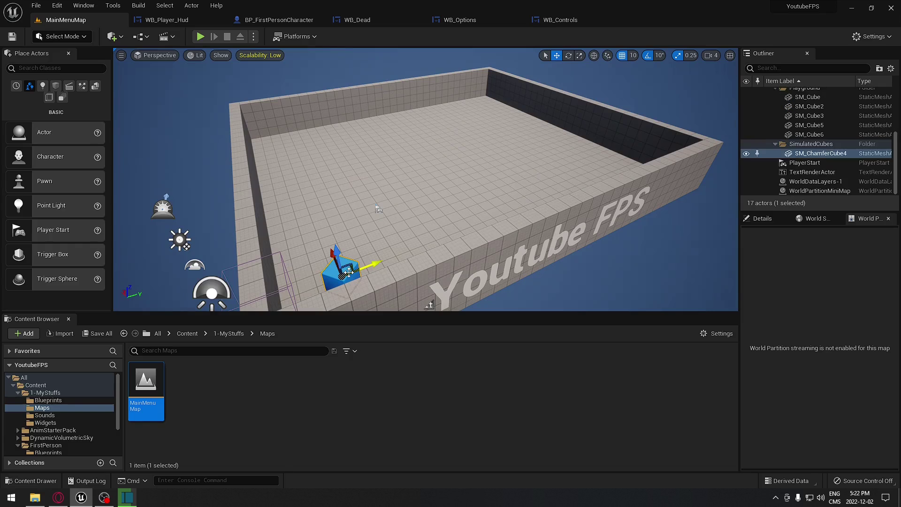
pyautogui.press('Delete')
# Step: Focus on the PlayerStart and delete it, leaving 15 actors
pyautogui.moveTo(362, 250); pyautogui.dragTo(407, 239, button='right')
pyautogui.click(403, 252)
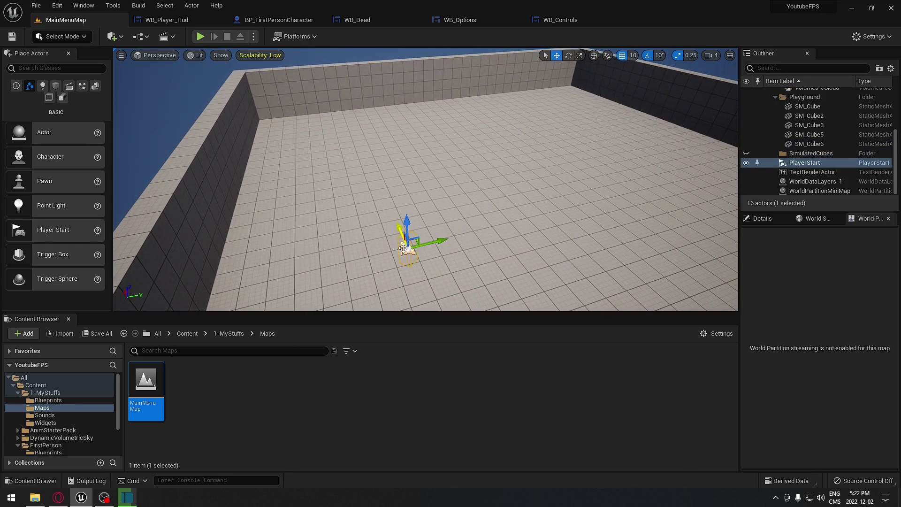
pyautogui.moveTo(413, 250); pyautogui.dragTo(413, 250, button='right')
pyautogui.moveTo(384, 285); pyautogui.dragTo(383, 285, button='right')
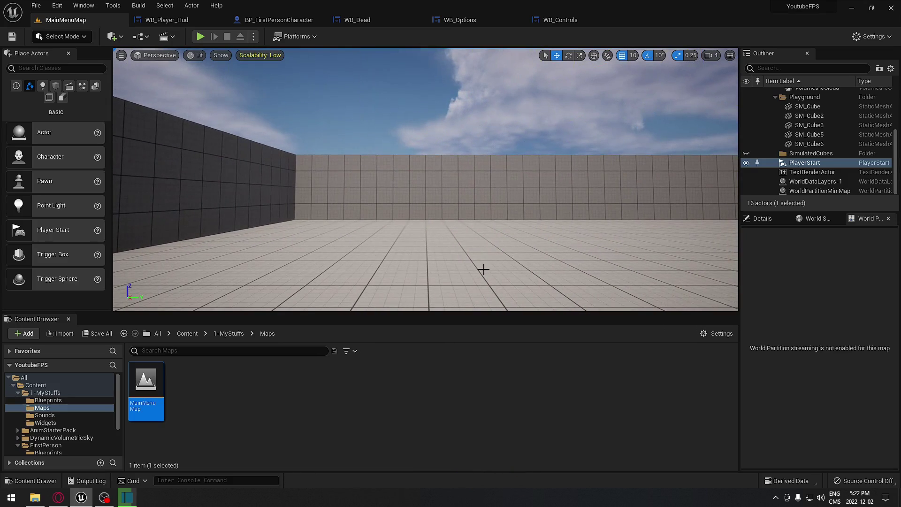
pyautogui.press('f')
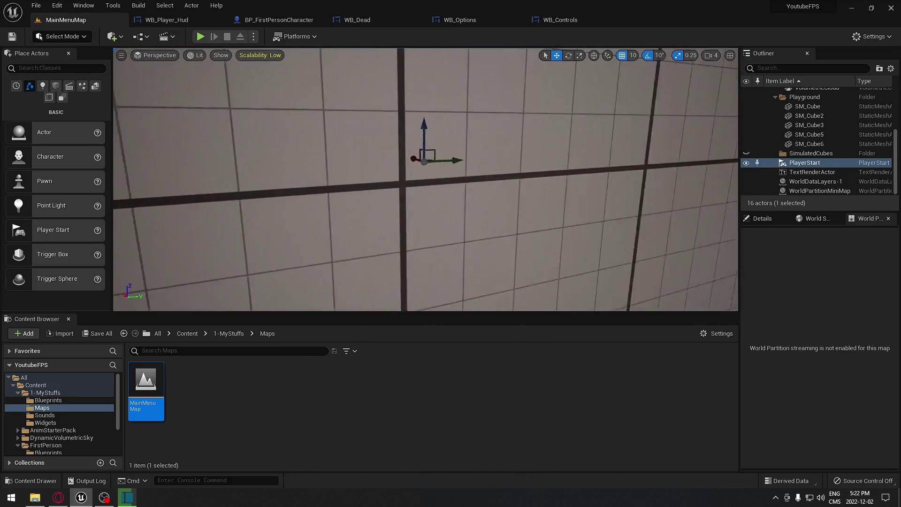
pyautogui.scroll(-5, 489, 242)
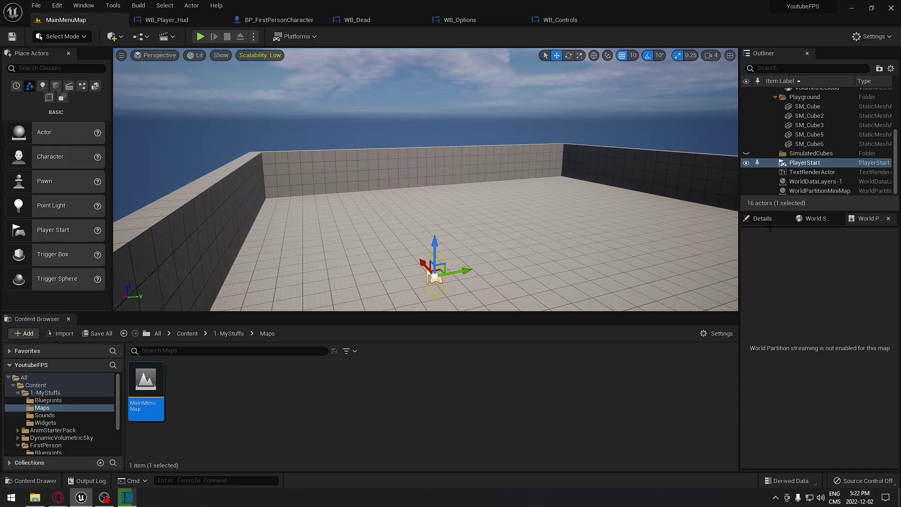
pyautogui.scroll(4, 807, 140)
pyautogui.click(423, 269)
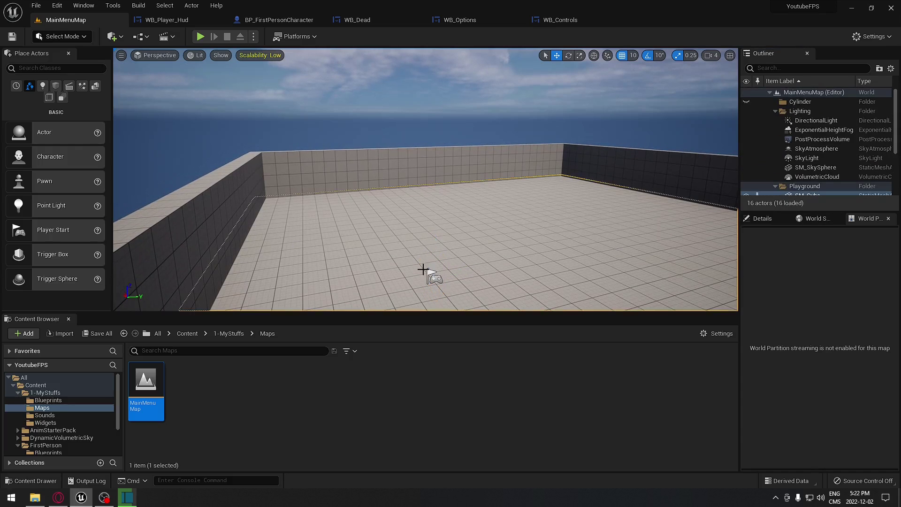
pyautogui.click(432, 274)
pyautogui.press('Delete')
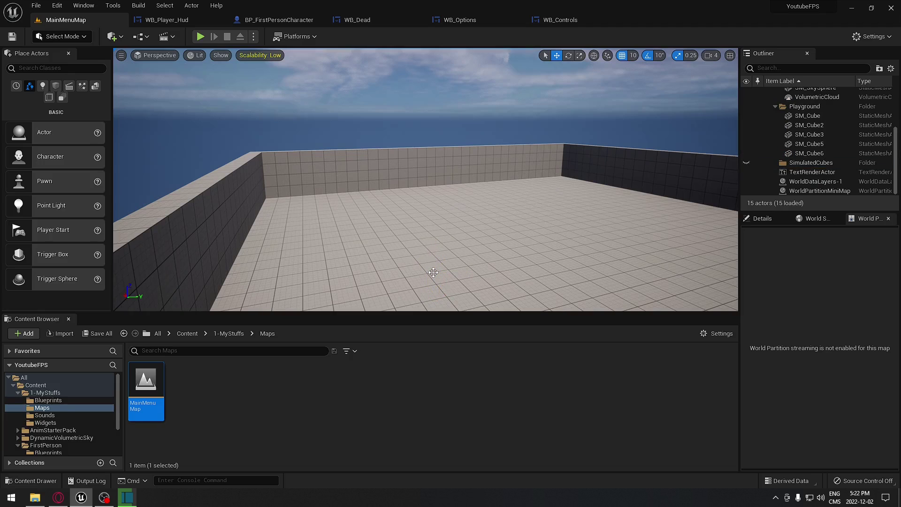
# Step: Test-play MainMenuMap once, then return to the level after glancing at WB_Player_Hud
pyautogui.click(200, 37)
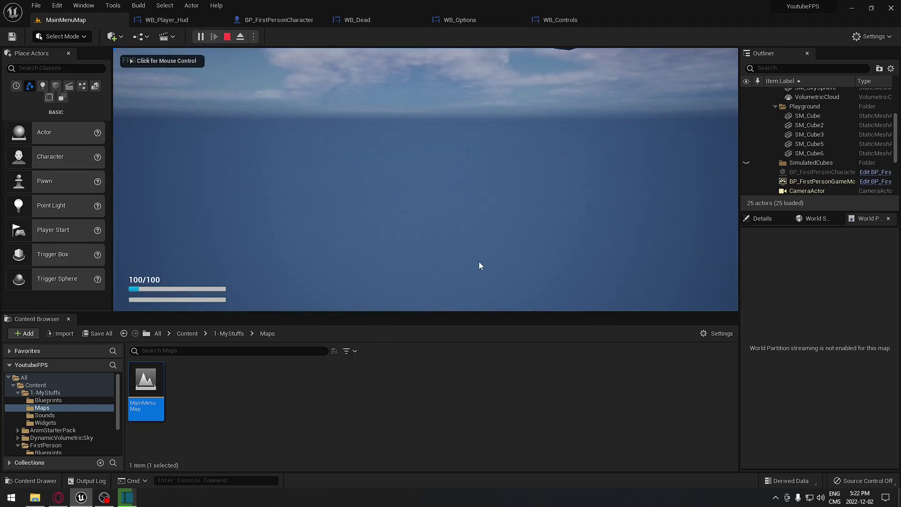
pyautogui.press('Escape')
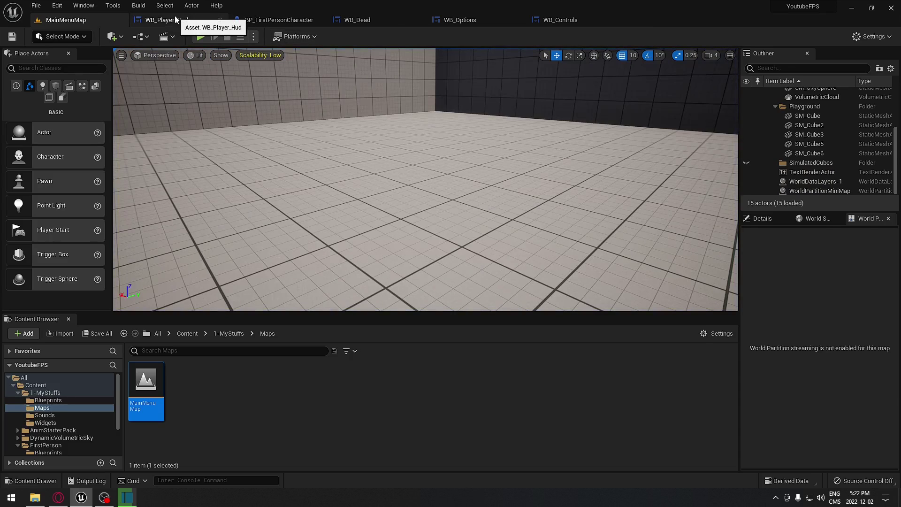
pyautogui.click(175, 19)
pyautogui.click(95, 20)
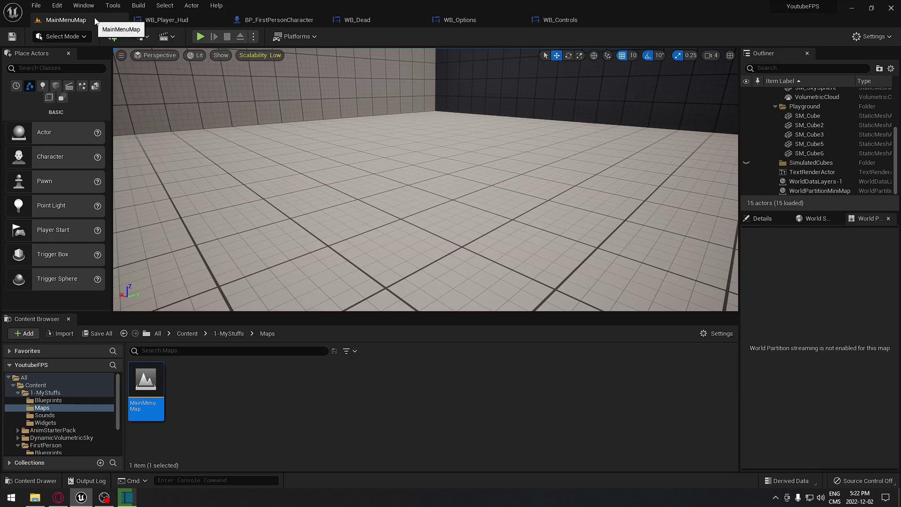
# Step: In World Settings, set the Selected GameMode's Default Pawn Class to None
pyautogui.click(822, 220)
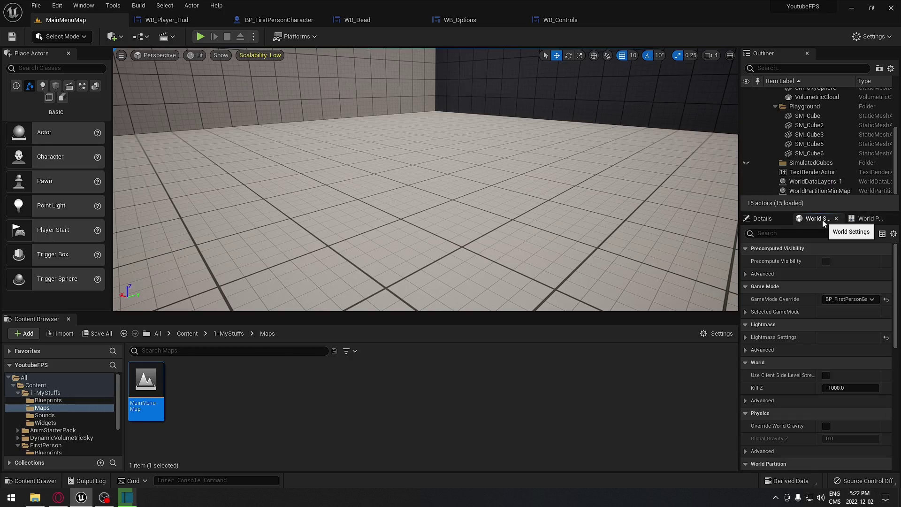
pyautogui.click(747, 312)
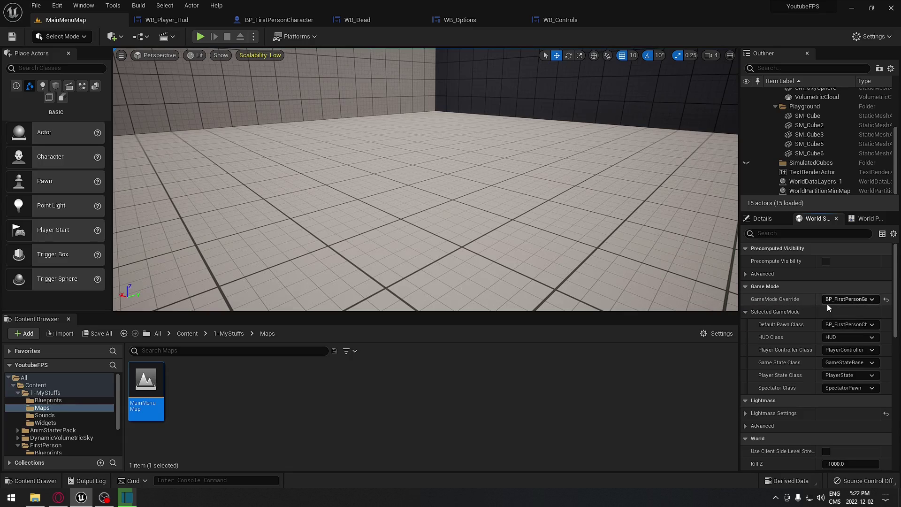
pyautogui.click(872, 324)
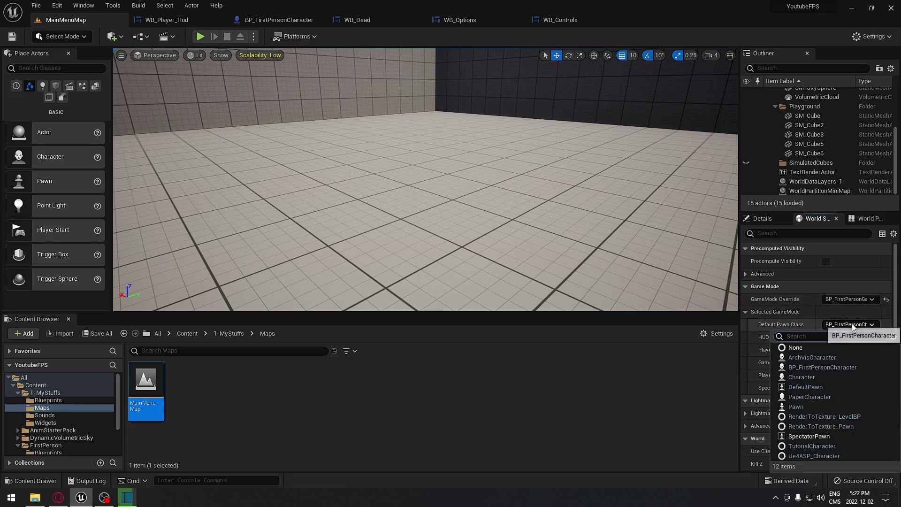
pyautogui.click(826, 348)
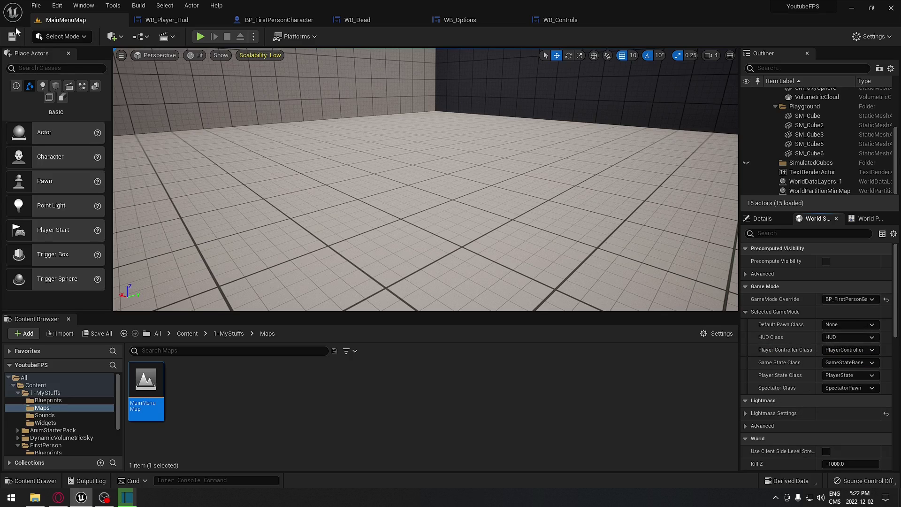
# Step: Play-test the level again with no default pawn spawned
pyautogui.click(200, 36)
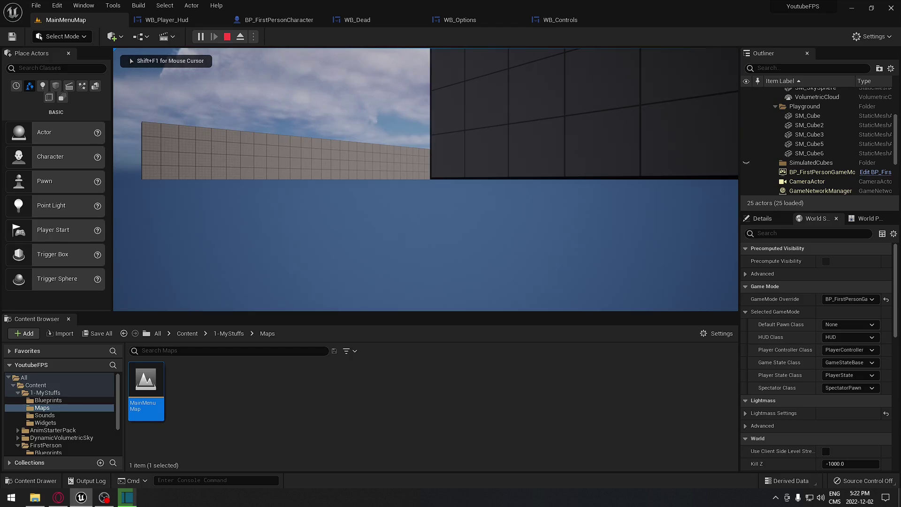
pyautogui.press('Escape')
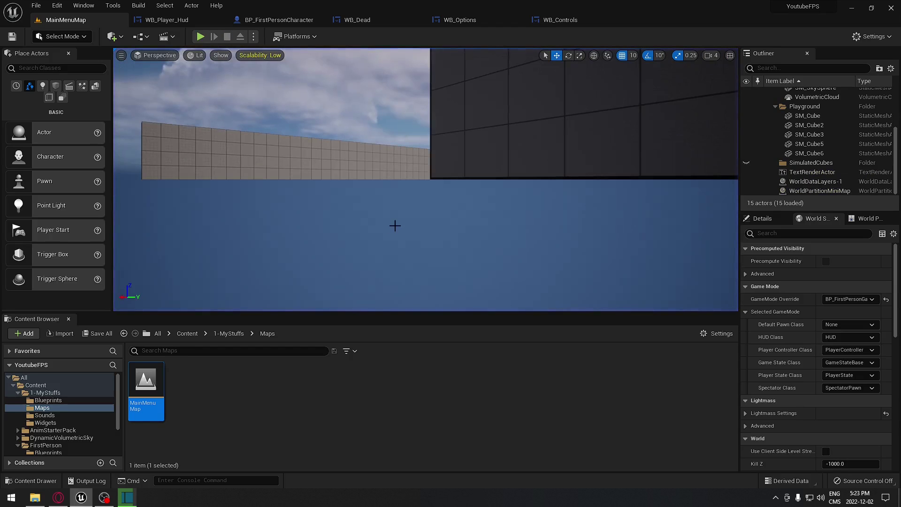
pyautogui.moveTo(395, 225); pyautogui.dragTo(472, 216, button='right')
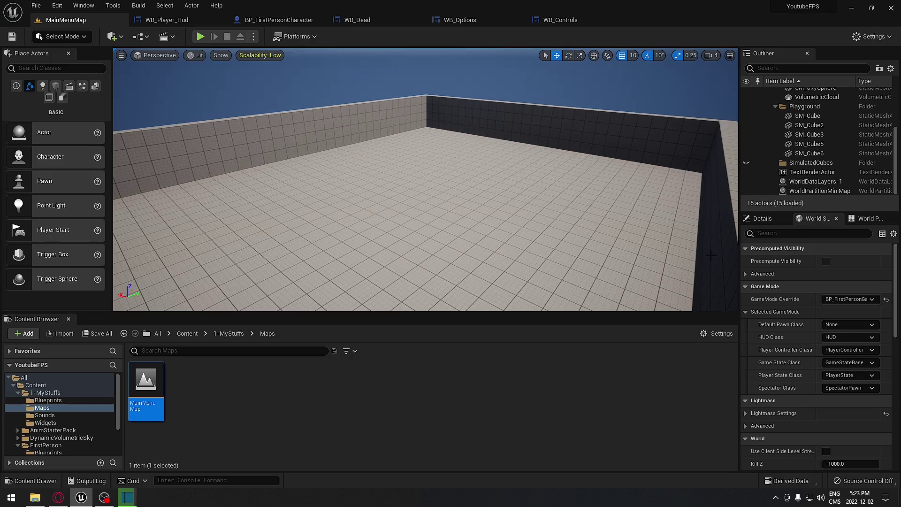
# Step: Create a Pawn blueprint class named BP_MainMenuPawn in the 1-MyStuffs Blueprints folder
pyautogui.click(858, 325)
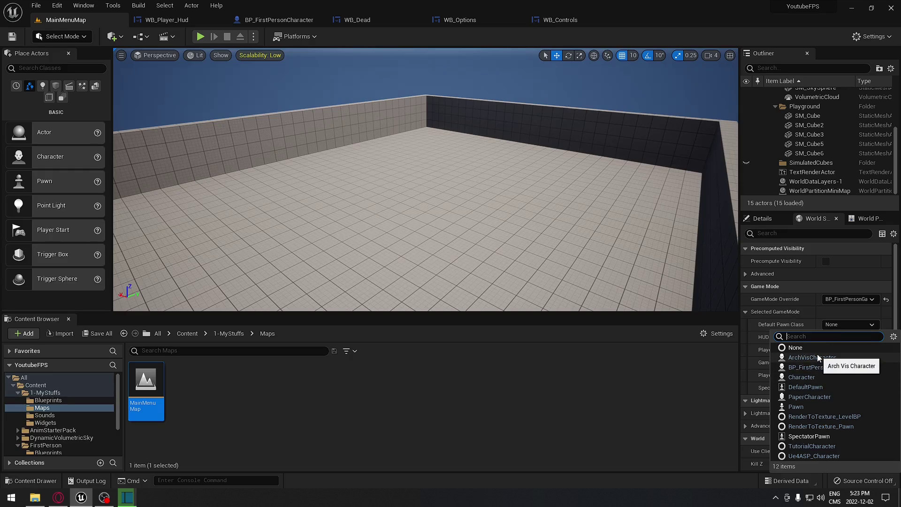
pyautogui.click(189, 370)
pyautogui.click(49, 401)
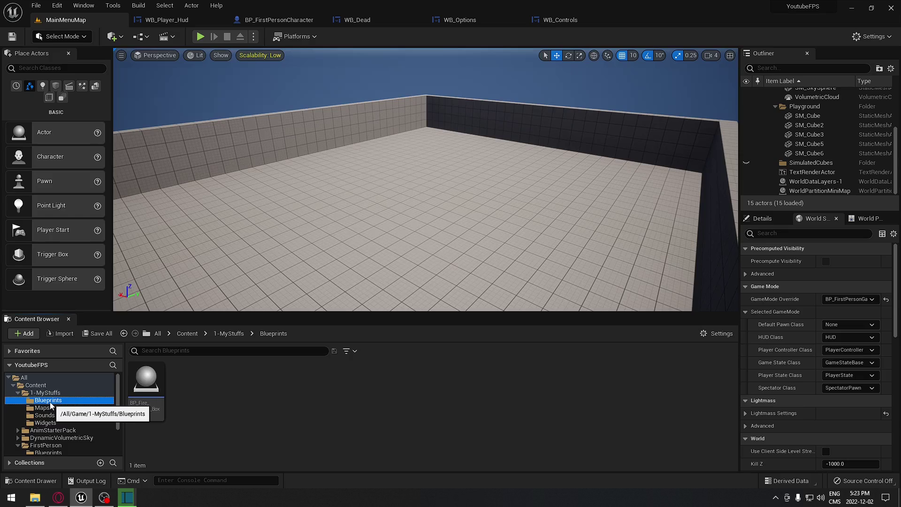
pyautogui.rightClick(245, 424)
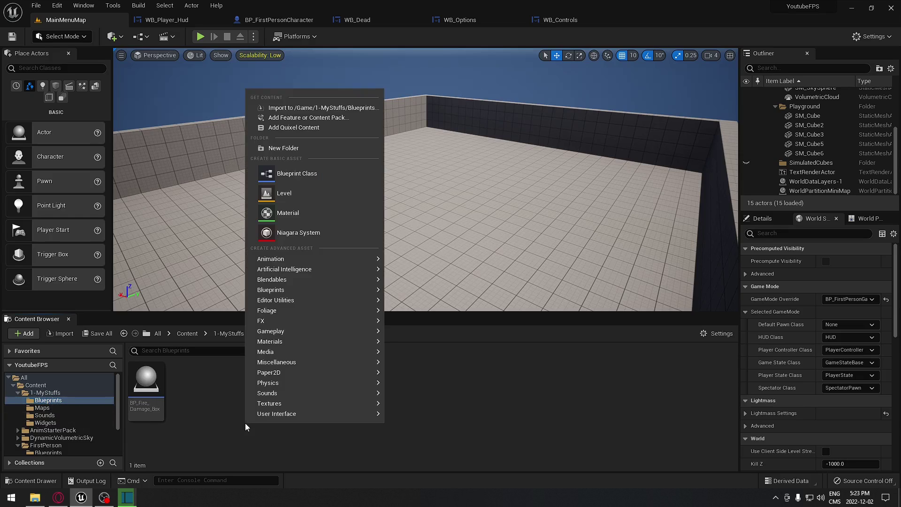
pyautogui.click(304, 176)
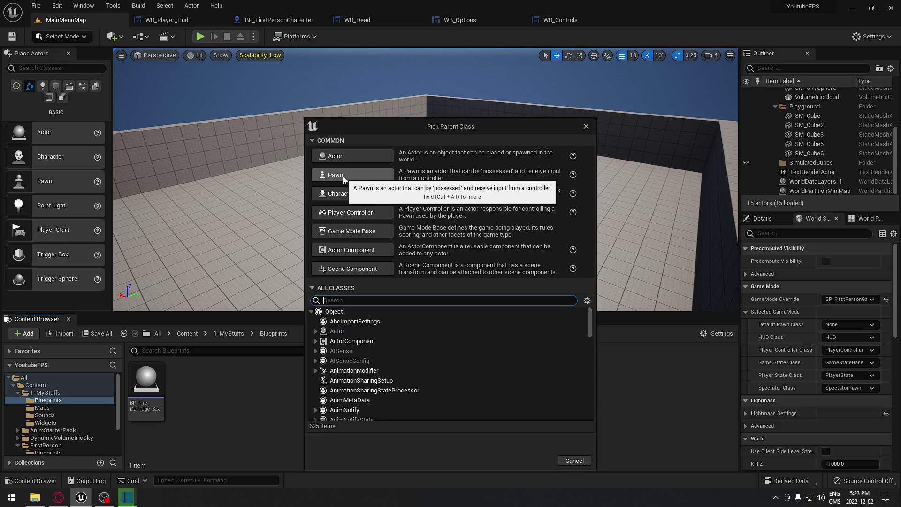
pyautogui.click(373, 175)
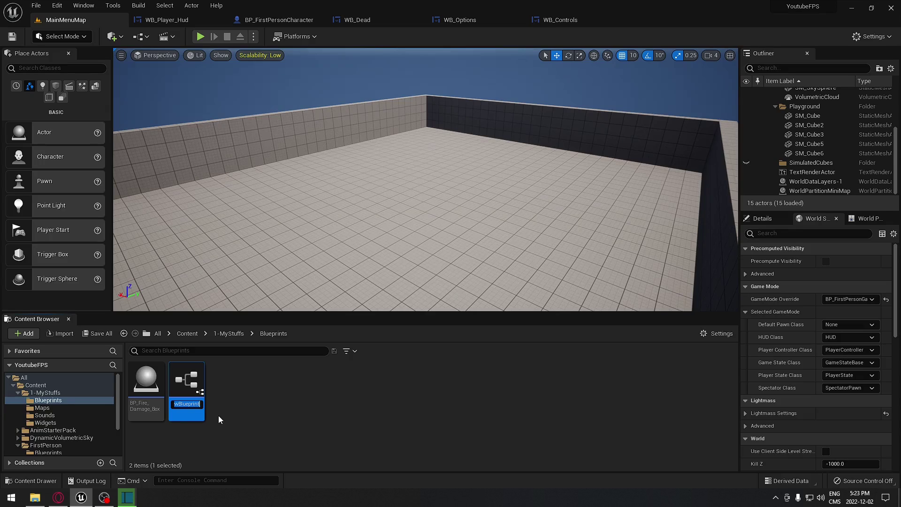
pyautogui.write('BP')
pyautogui.write('_MainM')
pyautogui.write('enuPaw')
pyautogui.write('n')
pyautogui.press('Return')
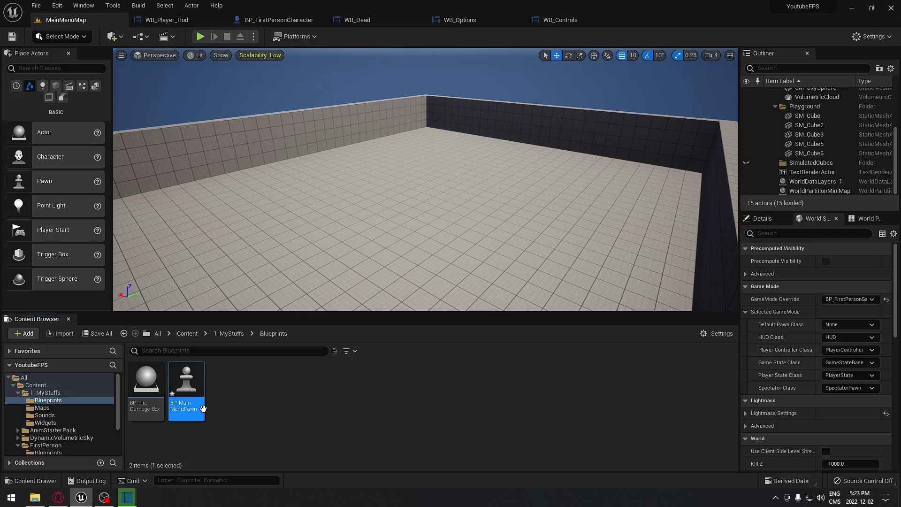
# Step: Add a Camera component to BP_MainMenuPawn, compile it and close its editor
pyautogui.doubleClick(187, 387)
pyautogui.click(22, 65)
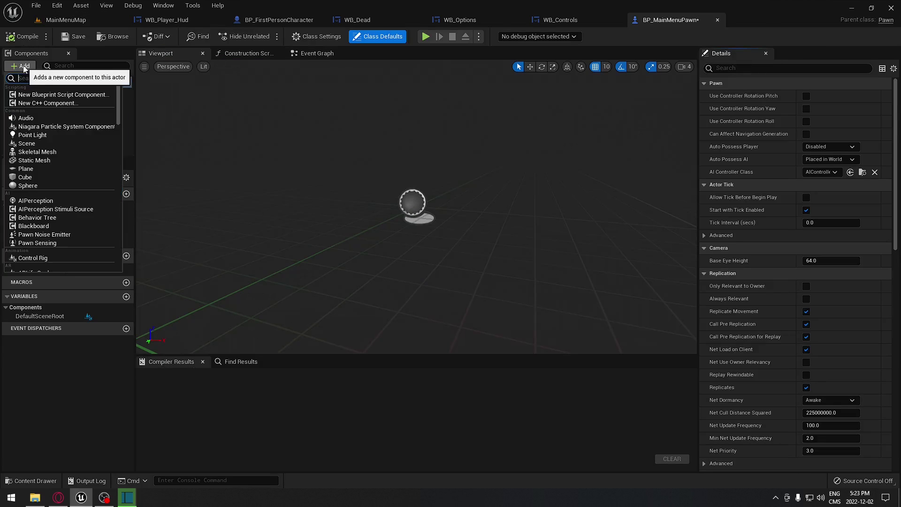
pyautogui.write('came')
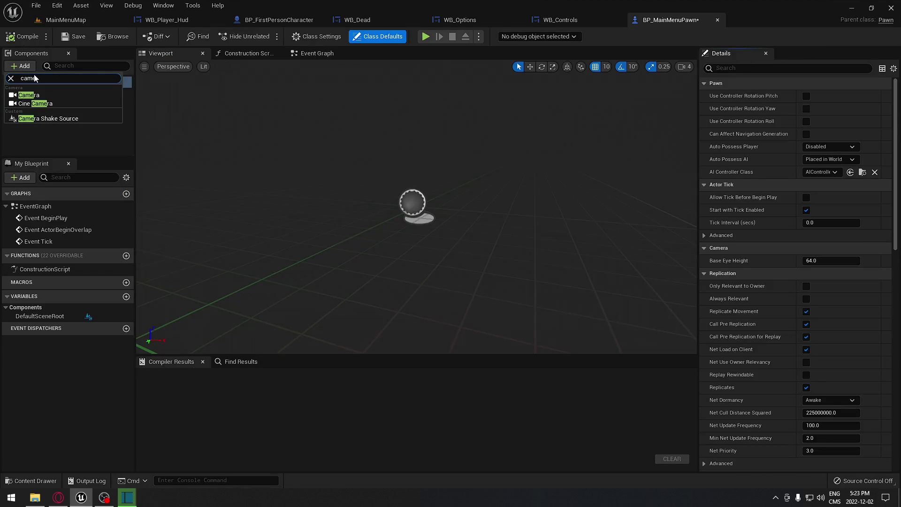
pyautogui.click(29, 95)
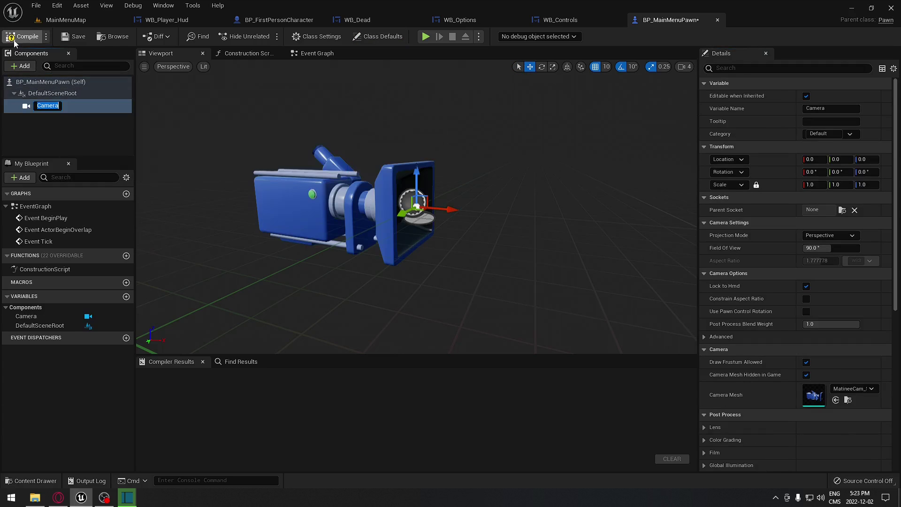
pyautogui.click(15, 41)
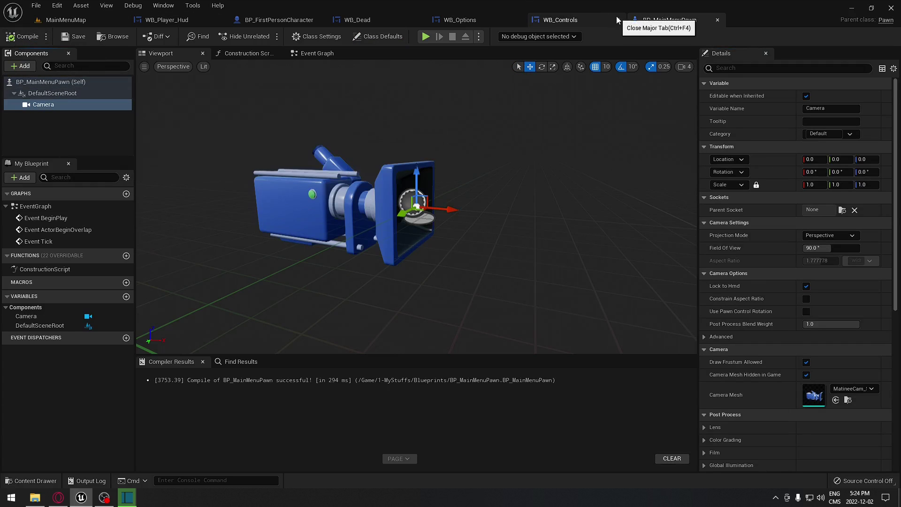
pyautogui.click(717, 20)
pyautogui.click(66, 19)
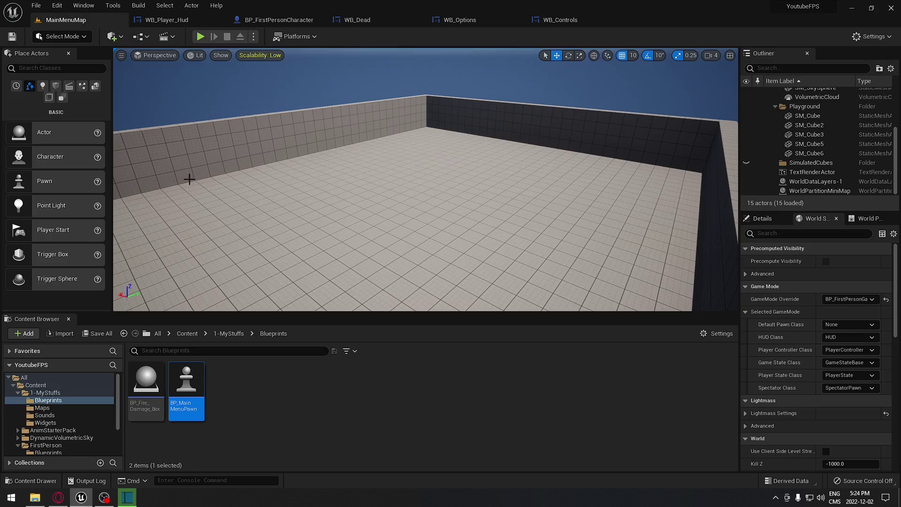
# Step: Place BP_MainMenuPawn on the room floor and rotate its yaw so the camera faces along the room
pyautogui.moveTo(201, 402); pyautogui.dragTo(430, 251)
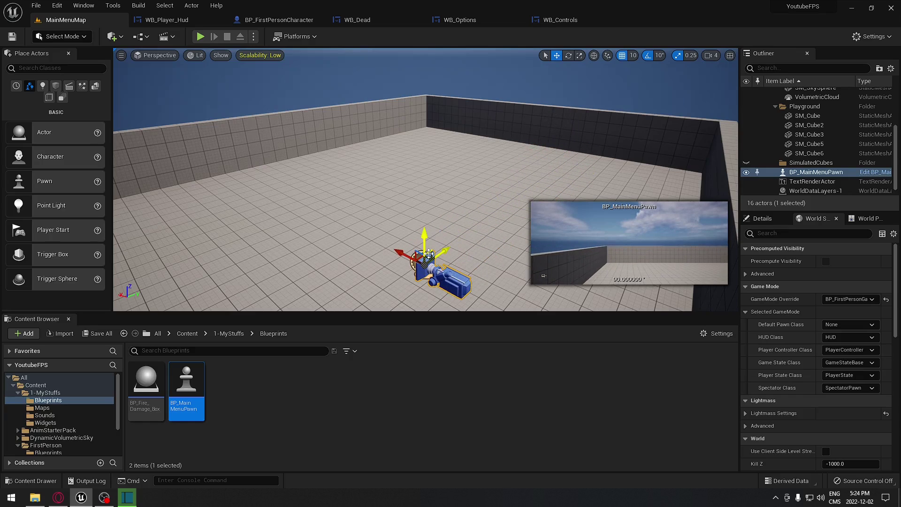
pyautogui.press('e')
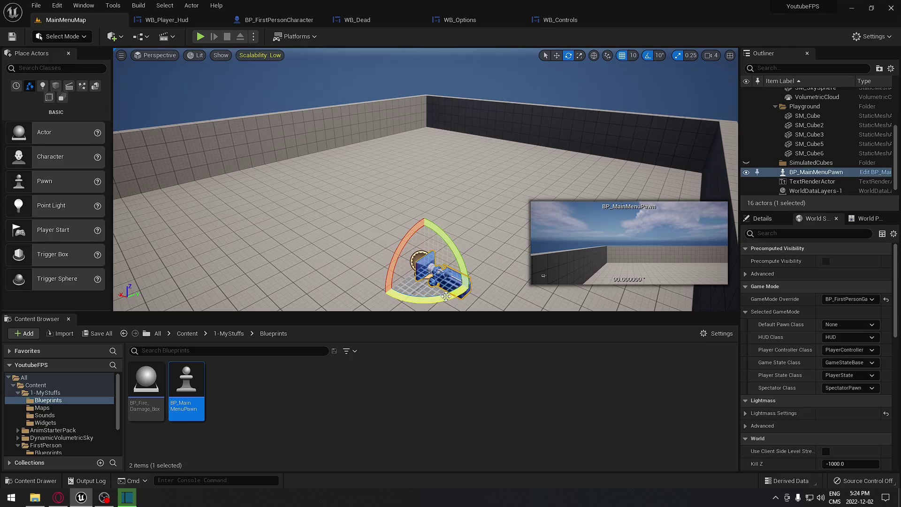
pyautogui.moveTo(414, 273); pyautogui.dragTo(446, 233)
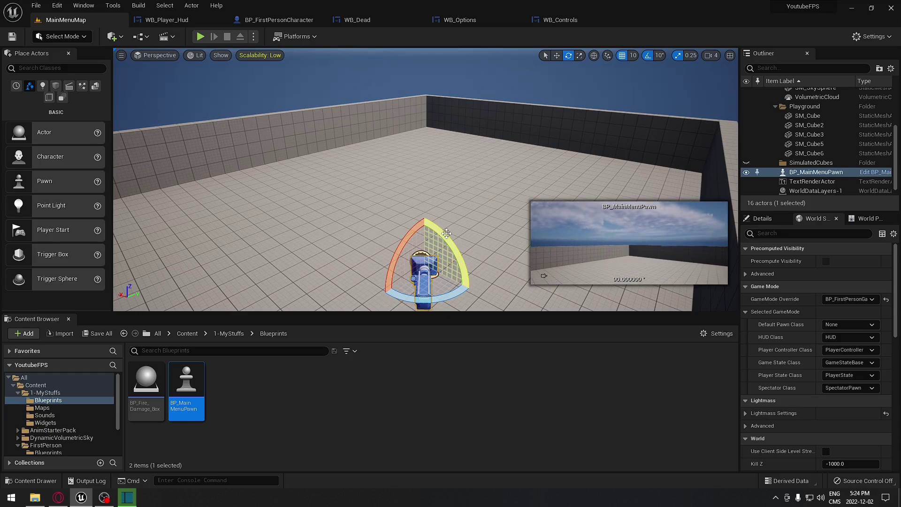
pyautogui.moveTo(479, 268)
pyautogui.mouseDown(button='right')
pyautogui.moveTo(446, 259)
pyautogui.moveTo(468, 270)
pyautogui.mouseUp(button='right')
pyautogui.moveTo(424, 247); pyautogui.dragTo(426, 239, button='right')
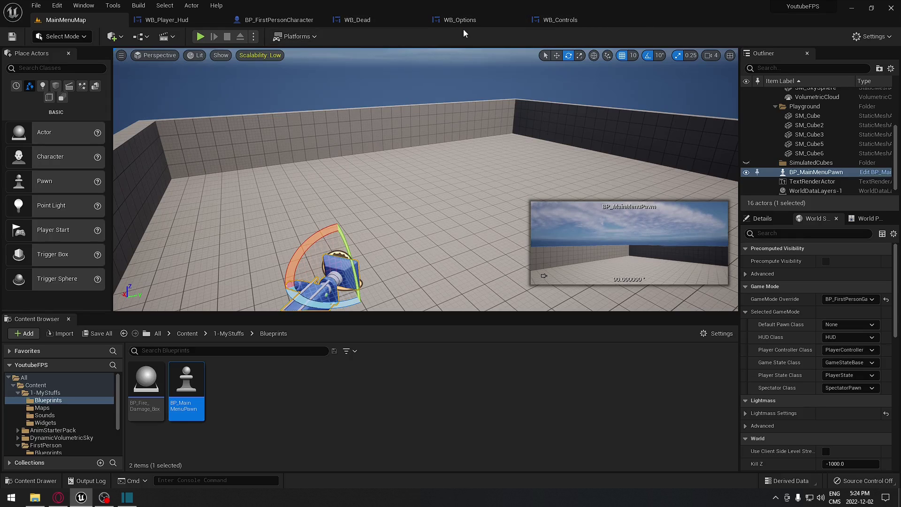
# Step: Open the WB_Main_Menu widget blueprint from the Widgets folder
pyautogui.click(45, 423)
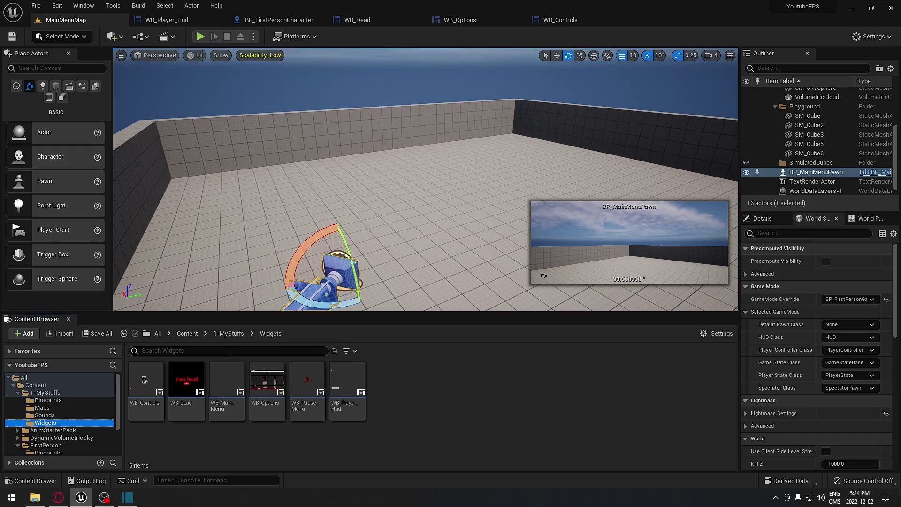
pyautogui.click(307, 378)
pyautogui.click(226, 385)
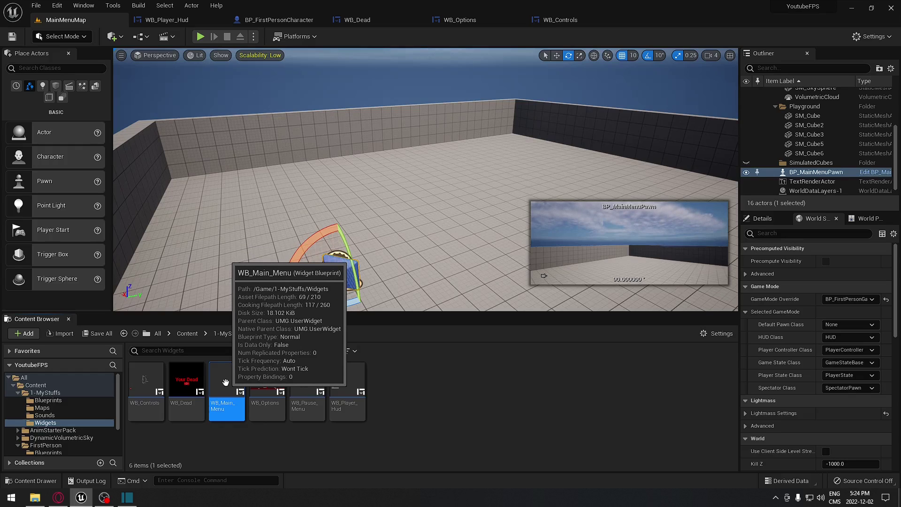
pyautogui.doubleClick(226, 383)
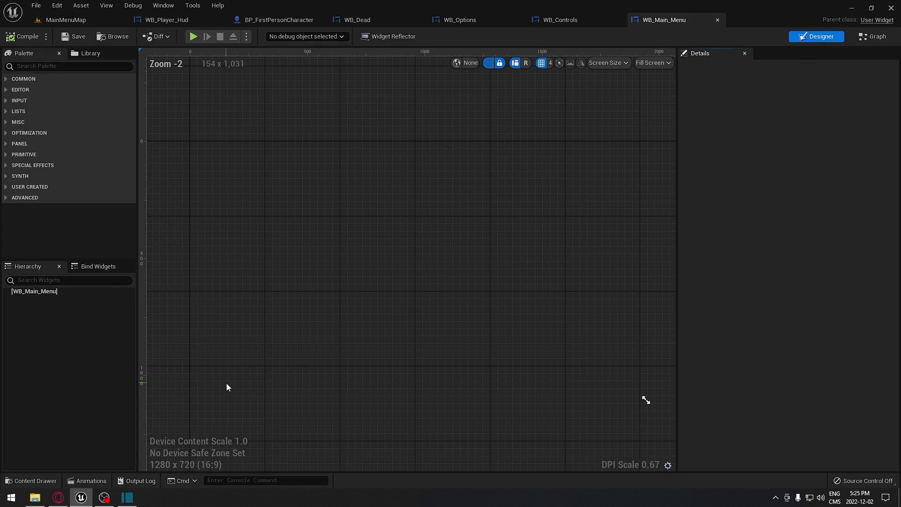
# Step: Add a Canvas Panel to WB_Main_Menu and a Vertical Box inside it
pyautogui.click(50, 66)
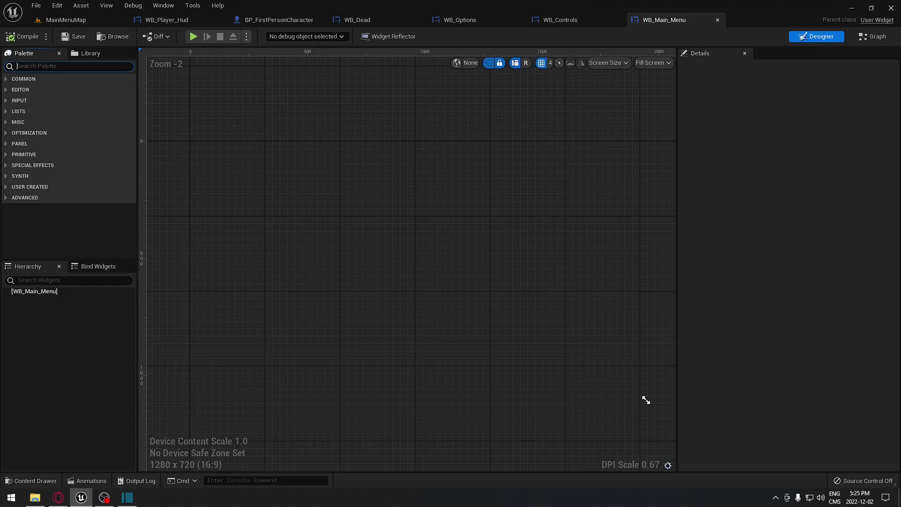
pyautogui.write('canvas')
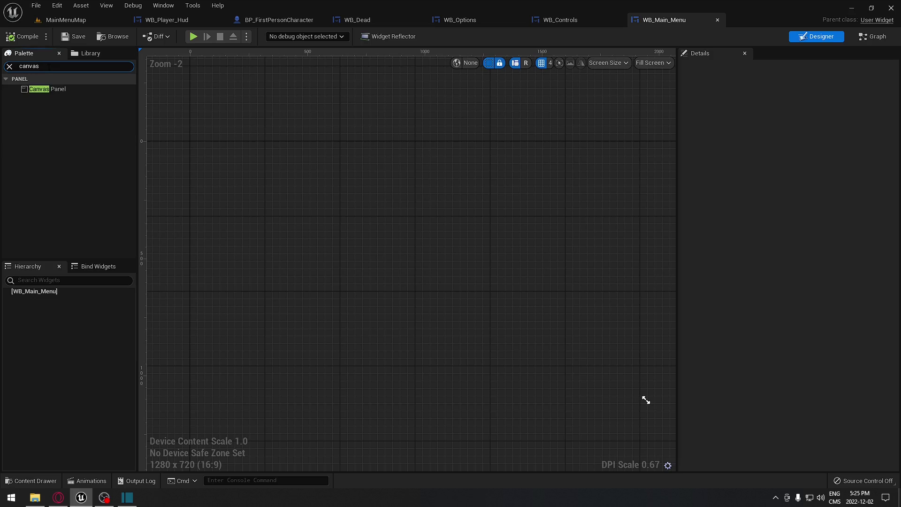
pyautogui.click(47, 88)
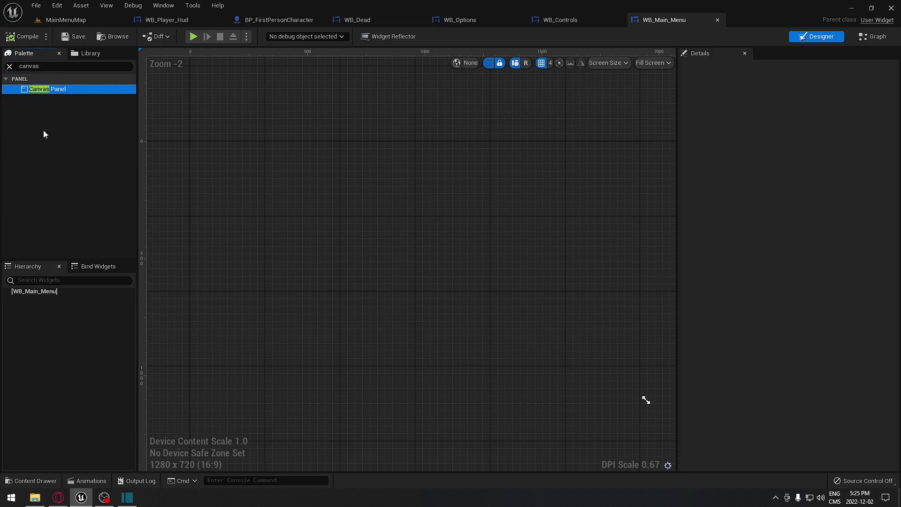
pyautogui.moveTo(48, 204); pyautogui.dragTo(35, 292)
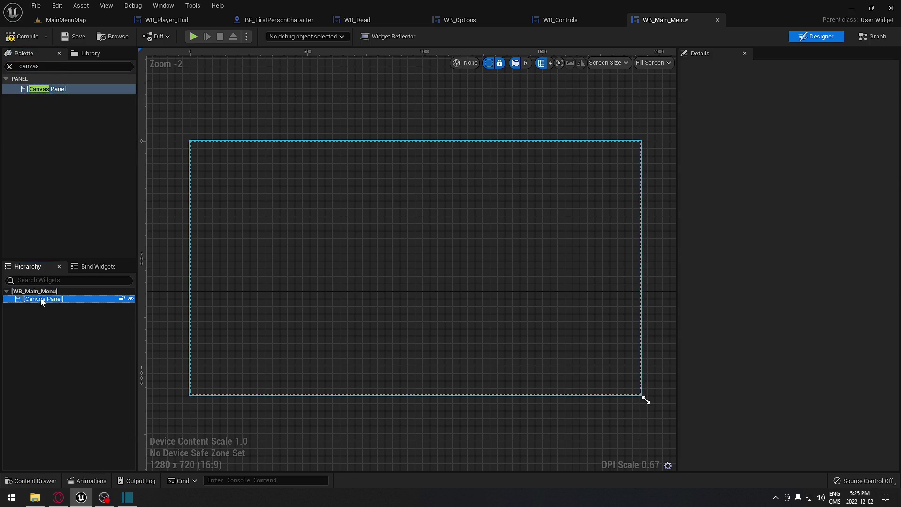
pyautogui.click(70, 66)
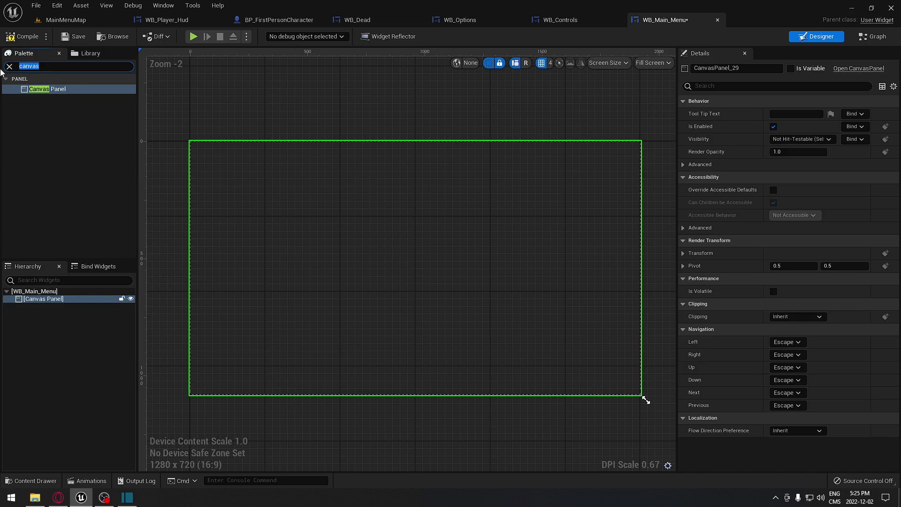
pyautogui.write('Vertical')
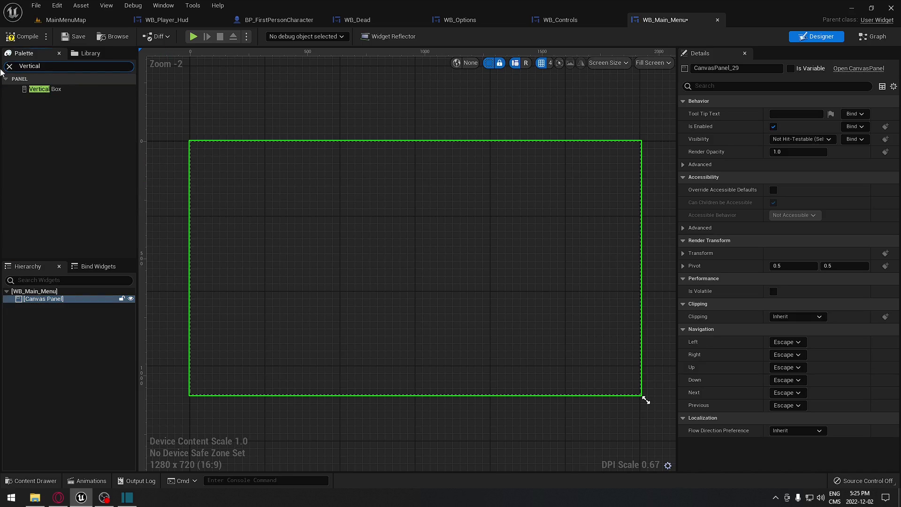
pyautogui.moveTo(45, 89); pyautogui.dragTo(47, 300)
# Step: Anchor the Vertical Box to the screen centre at position 0,0
pyautogui.click(43, 307)
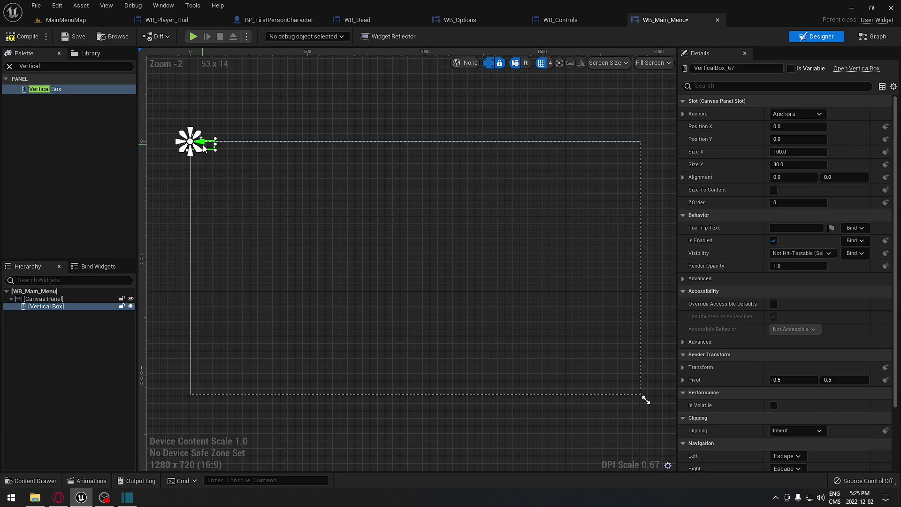
pyautogui.click(798, 113)
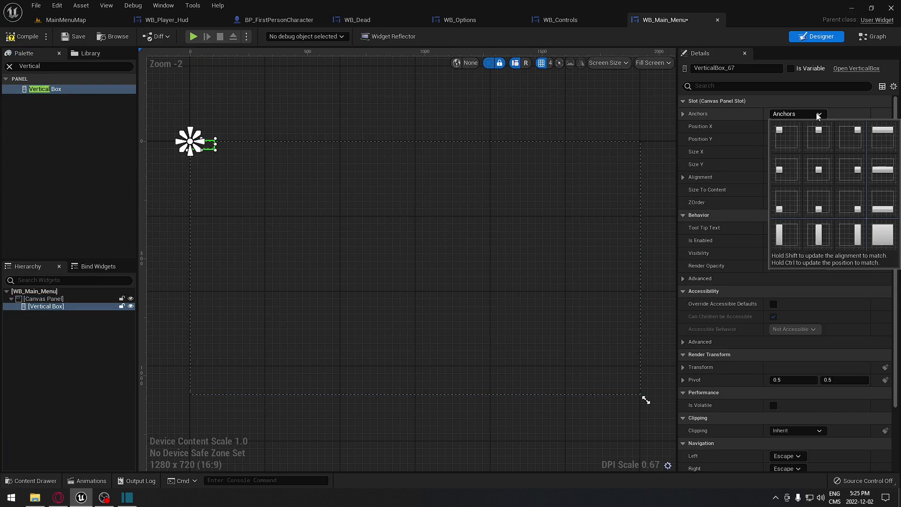
pyautogui.click(820, 171)
pyautogui.click(803, 139)
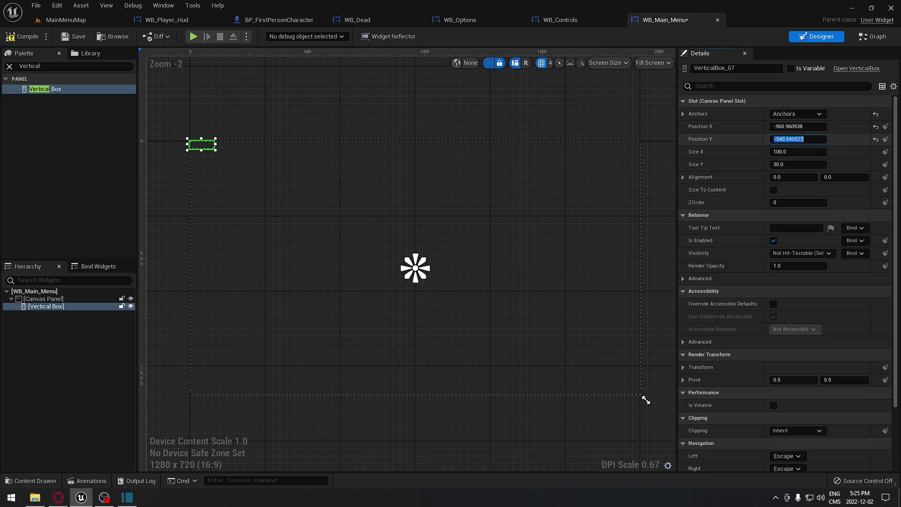
pyautogui.write('0')
pyautogui.click(799, 126)
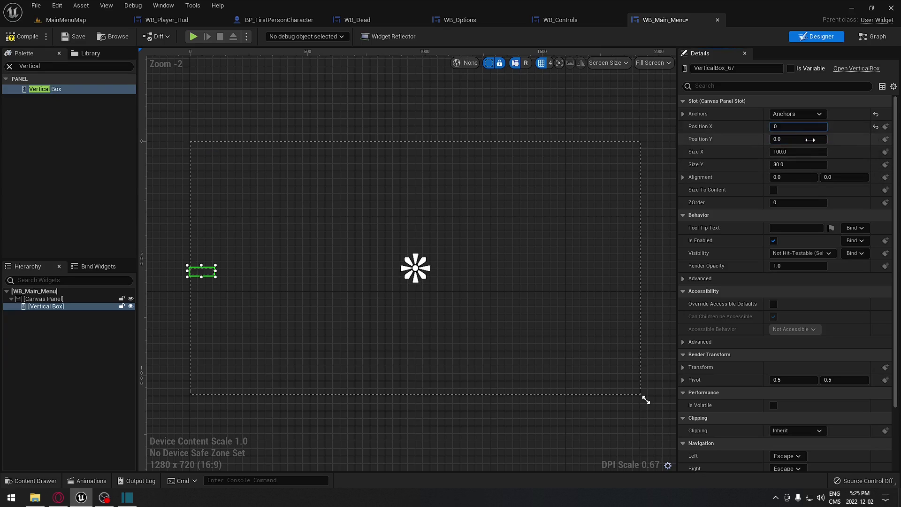
pyautogui.write('0')
pyautogui.press('Return')
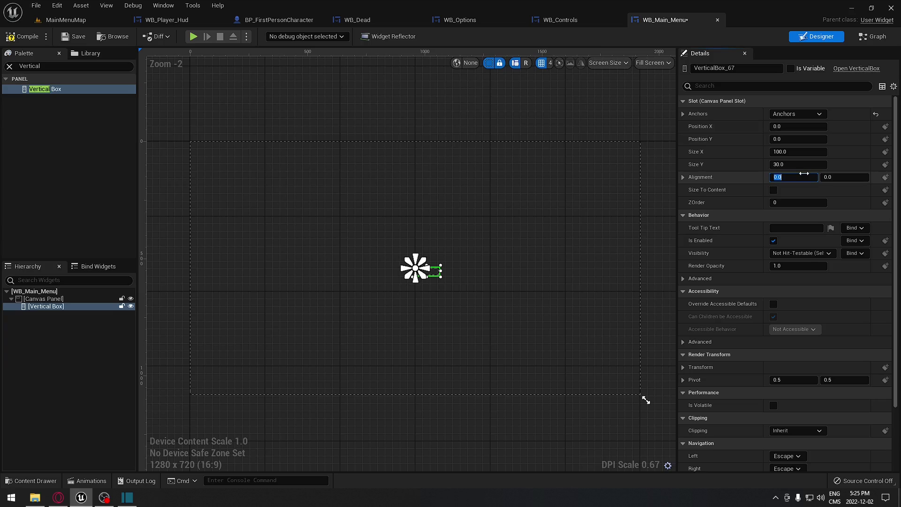
pyautogui.click(587, 242)
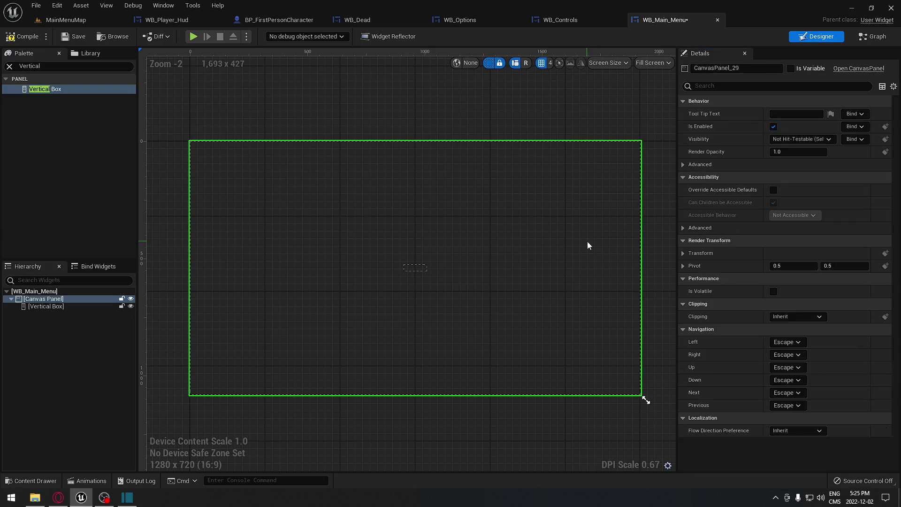
pyautogui.click(427, 269)
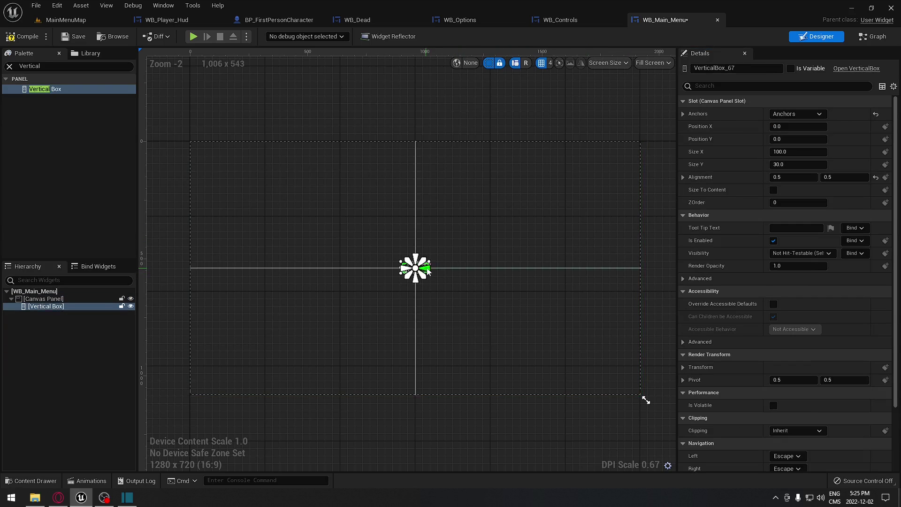
pyautogui.click(599, 217)
pyautogui.click(47, 66)
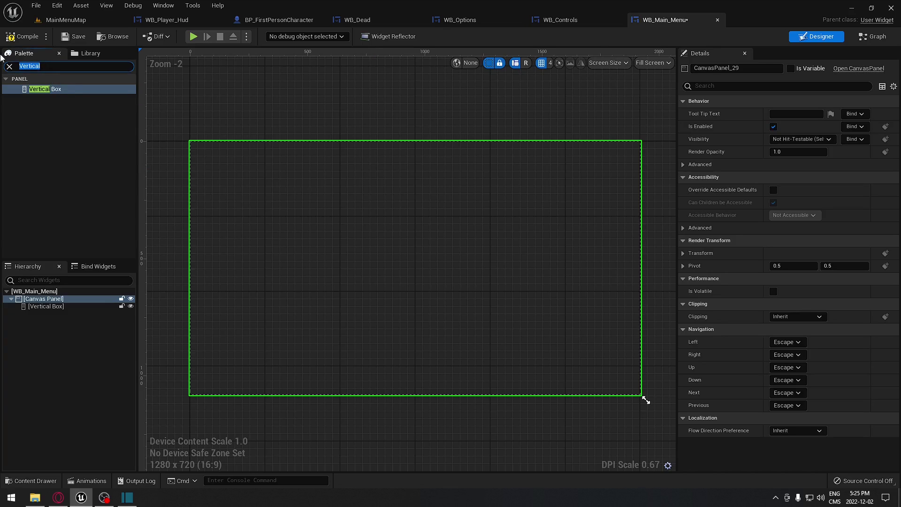
# Step: Add Button_43 to the Vertical Box and place a Text Block label inside it
pyautogui.write('Butto')
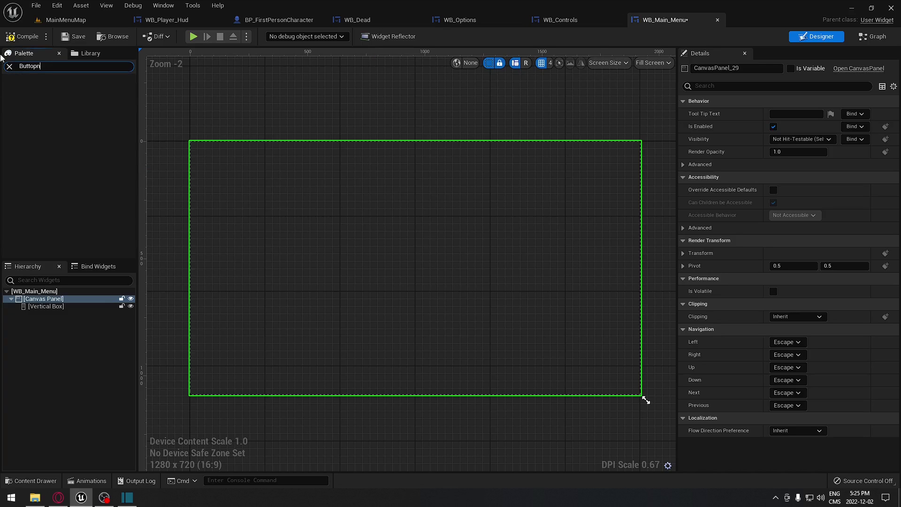
pyautogui.write('n')
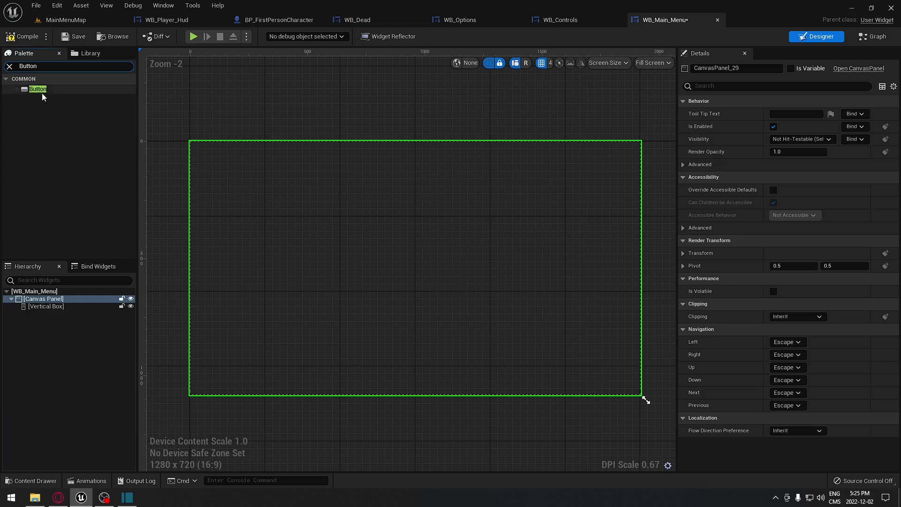
pyautogui.moveTo(41, 93); pyautogui.dragTo(50, 306)
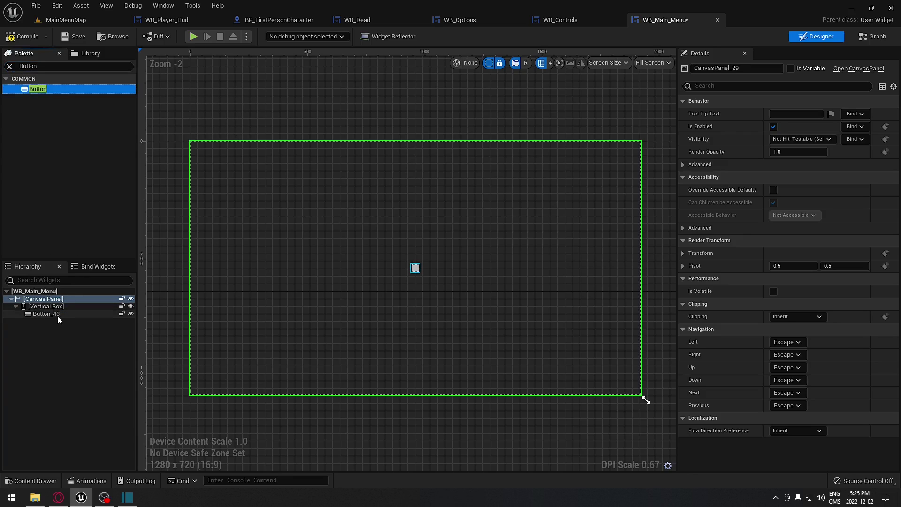
pyautogui.click(57, 314)
pyautogui.click(56, 68)
pyautogui.write('text')
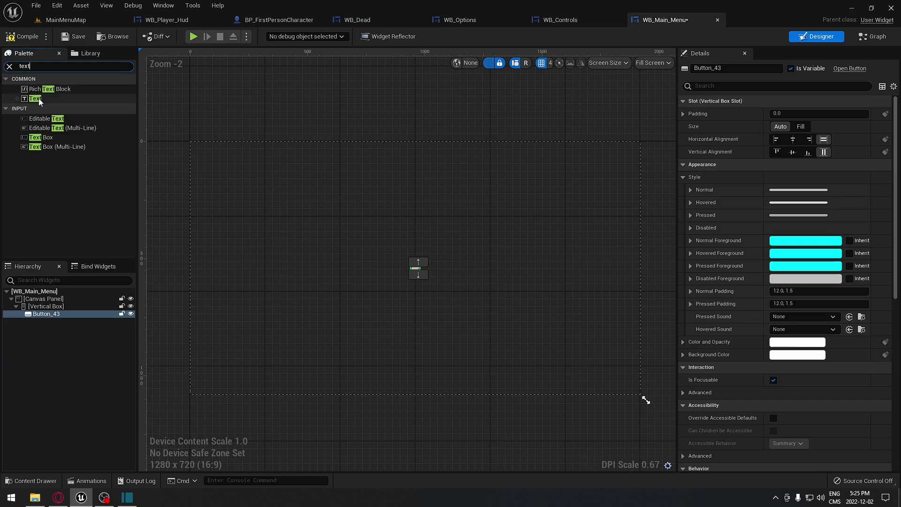
pyautogui.moveTo(40, 99); pyautogui.dragTo(49, 318)
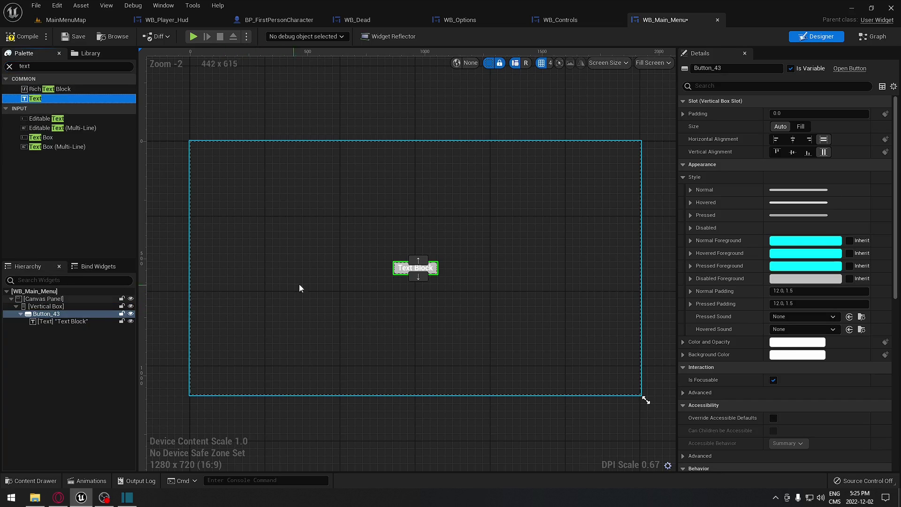
pyautogui.scroll(2, 309, 281)
pyautogui.scroll(1, 309, 280)
pyautogui.moveTo(376, 249); pyautogui.dragTo(308, 252, button='right')
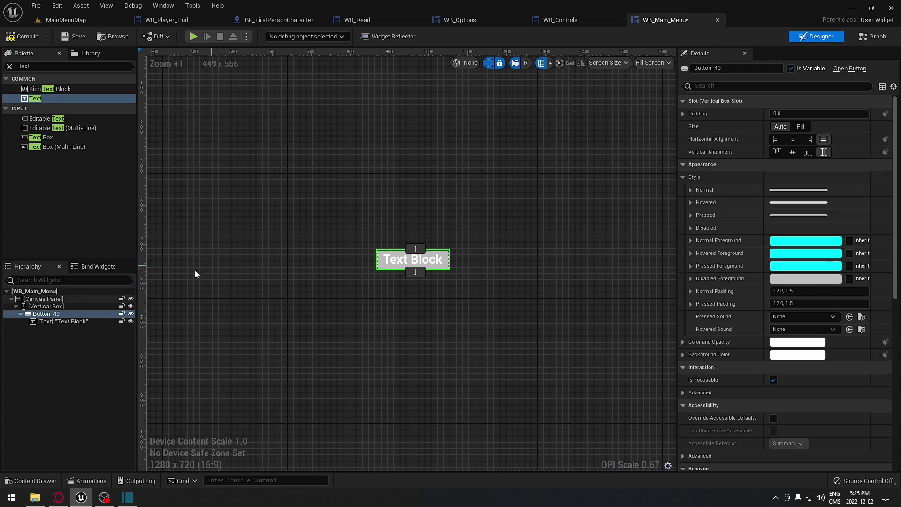
pyautogui.click(66, 314)
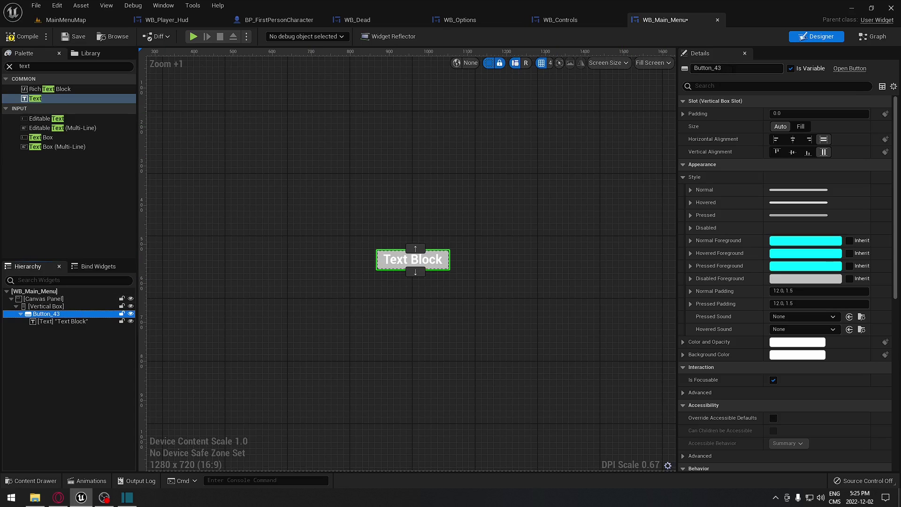
# Step: Rename Button_43 to PlayButton
pyautogui.click(708, 68)
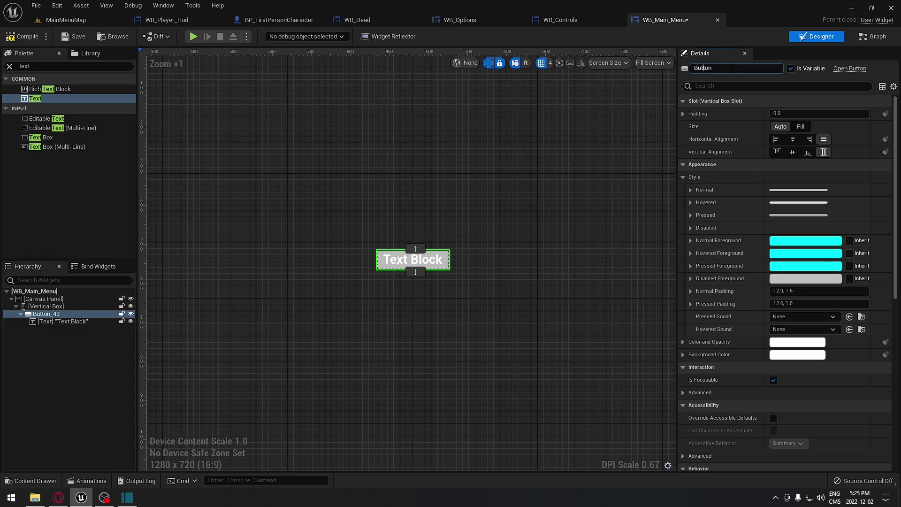
pyautogui.press('Home')
pyautogui.write('Play')
pyautogui.click(49, 313)
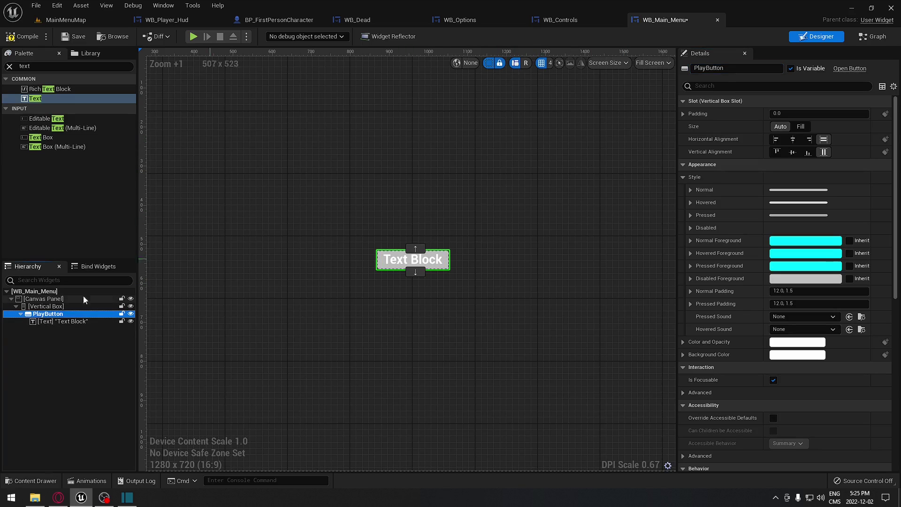
# Step: Rename the button's Text Block to PlayTxt and set its text to Play
pyautogui.click(52, 322)
pyautogui.press('F2')
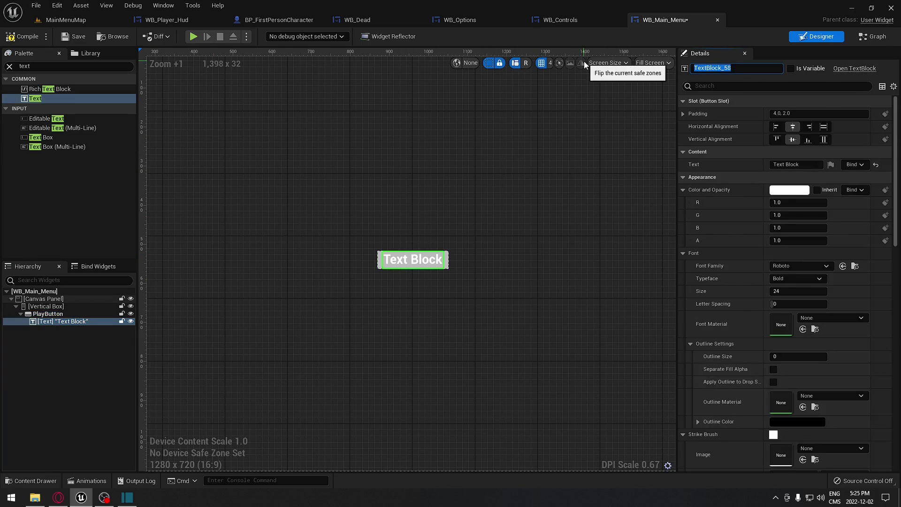
pyautogui.write('Pay')
pyautogui.press('BackSpace')
pyautogui.press('BackSpace')
pyautogui.write('layTxt')
pyautogui.press('Return')
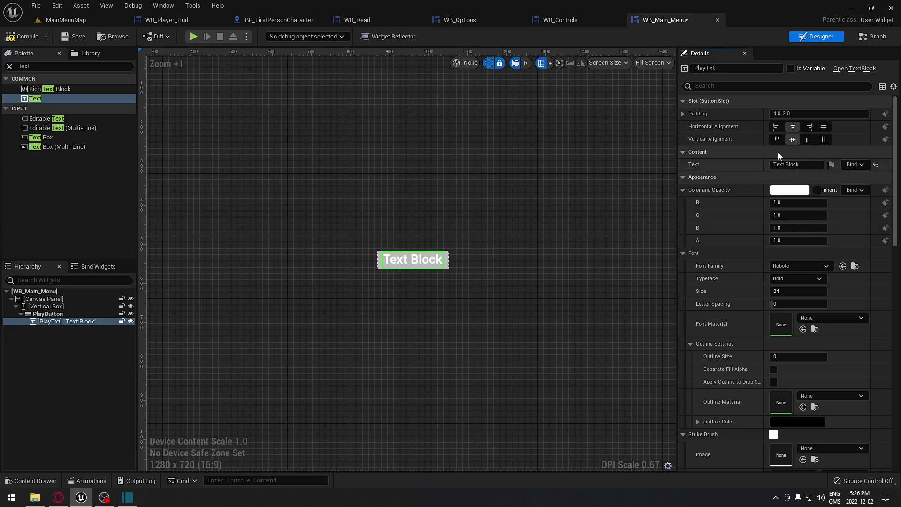
pyautogui.click(796, 164)
pyautogui.write('P')
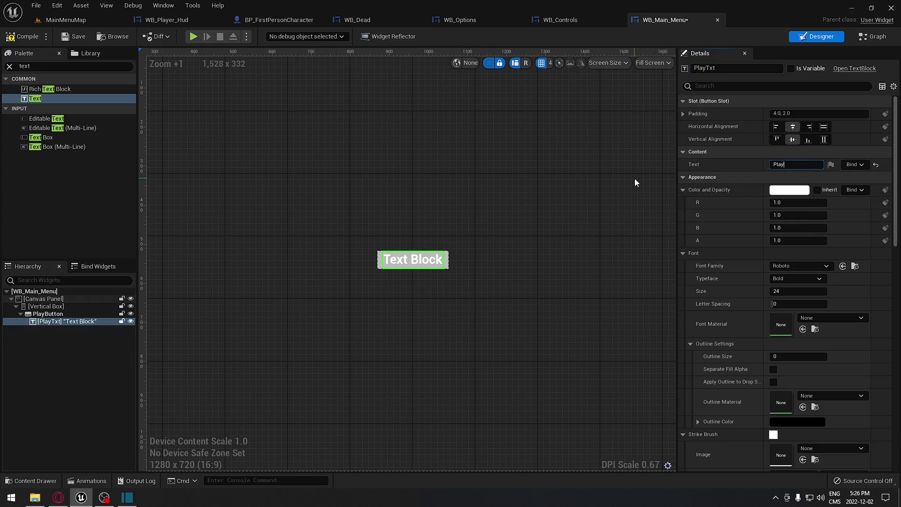
pyautogui.write('lay')
pyautogui.press('Return')
pyautogui.click(559, 230)
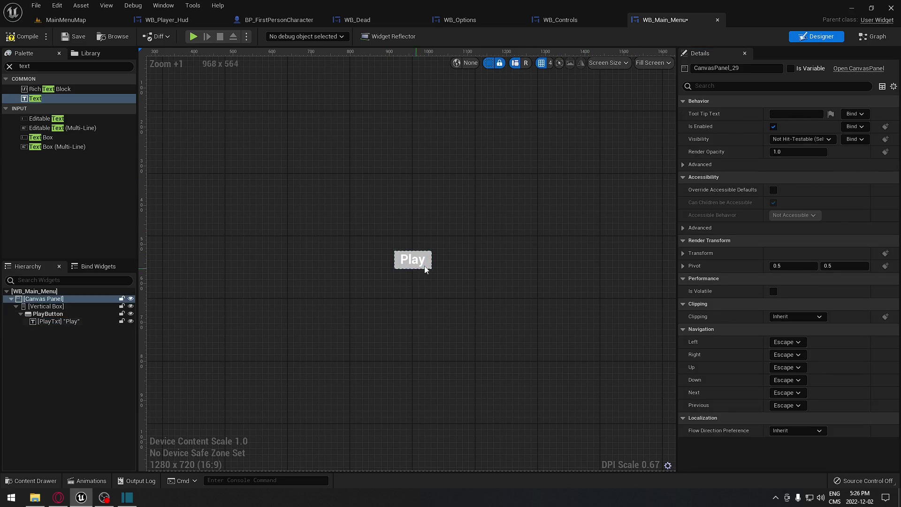
# Step: Set PlayButton's background colour to red (R1 G0 B0)
pyautogui.click(114, 314)
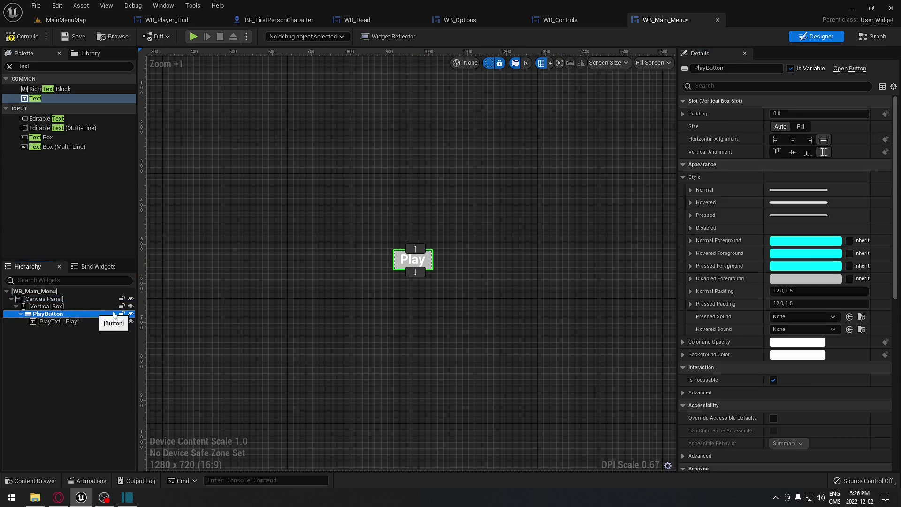
pyautogui.click(793, 355)
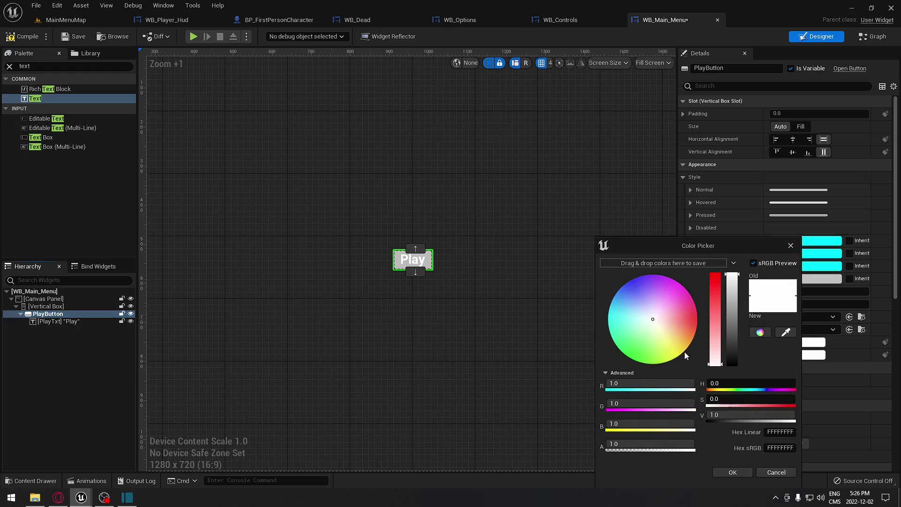
pyautogui.click(636, 405)
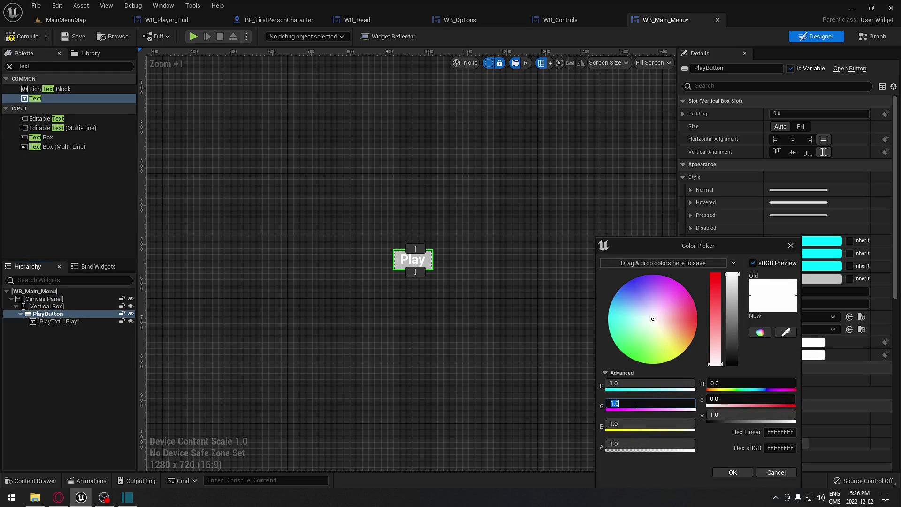
pyautogui.write('0')
pyautogui.press('Tab')
pyautogui.write('0')
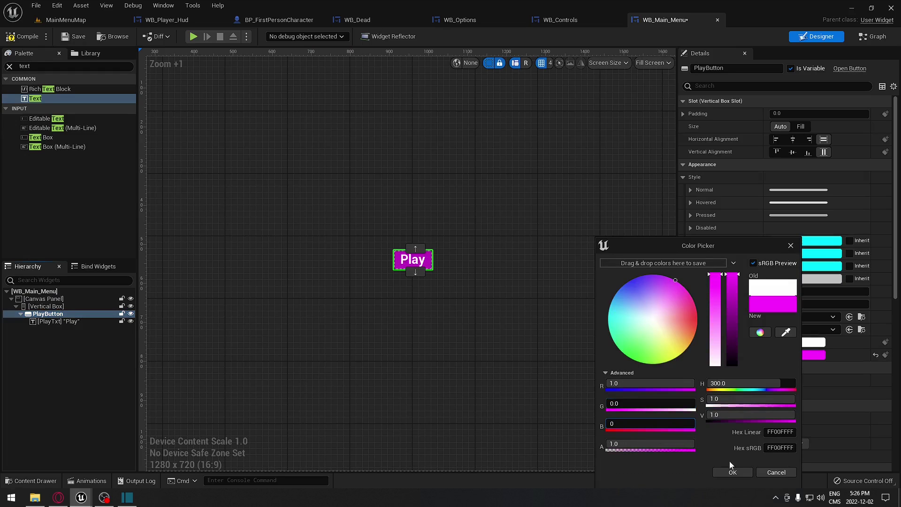
pyautogui.click(733, 470)
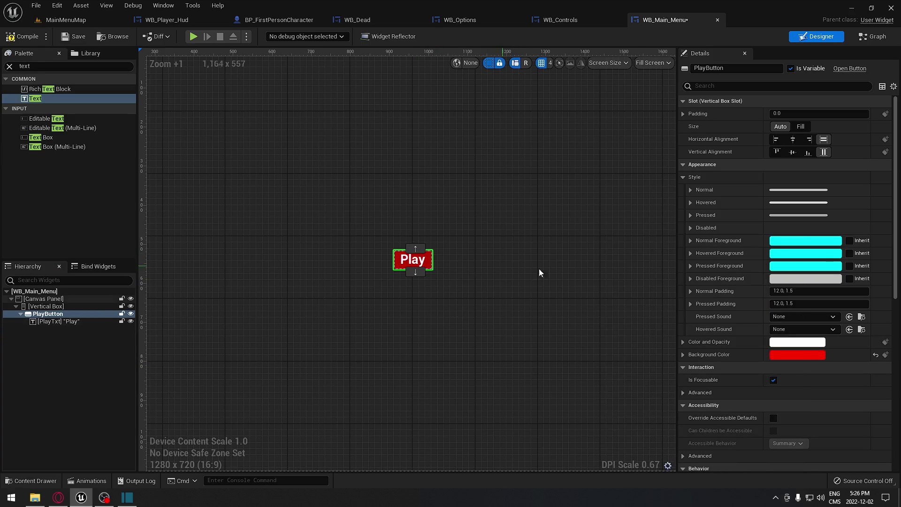
# Step: Give the Play text an outline size of 2
pyautogui.click(422, 261)
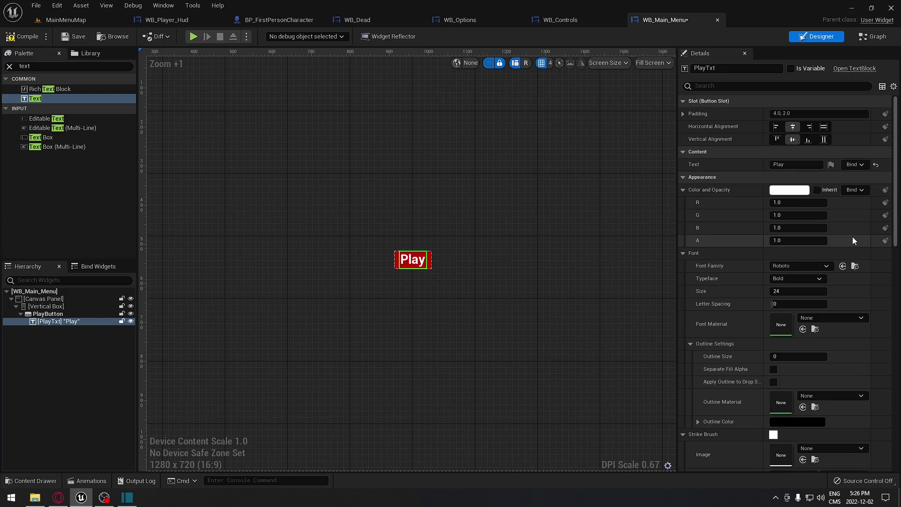
pyautogui.click(798, 356)
pyautogui.press('Return')
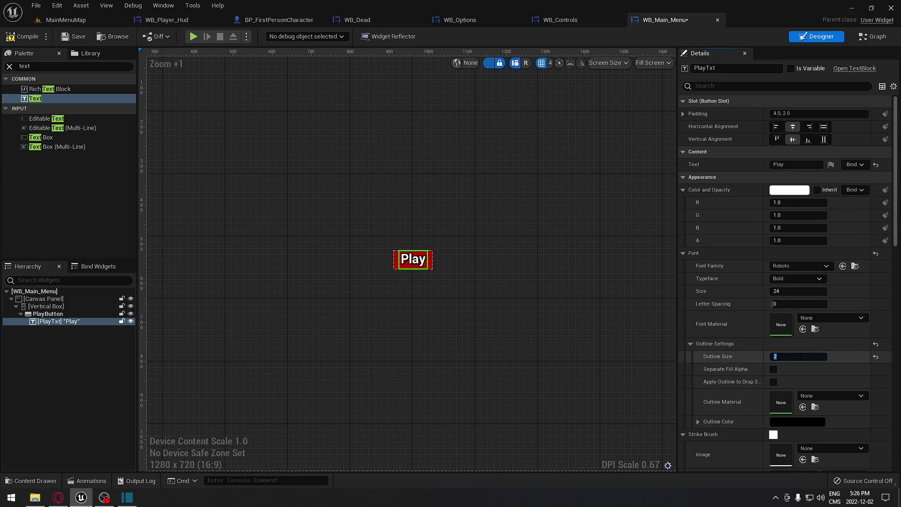
pyautogui.click(460, 394)
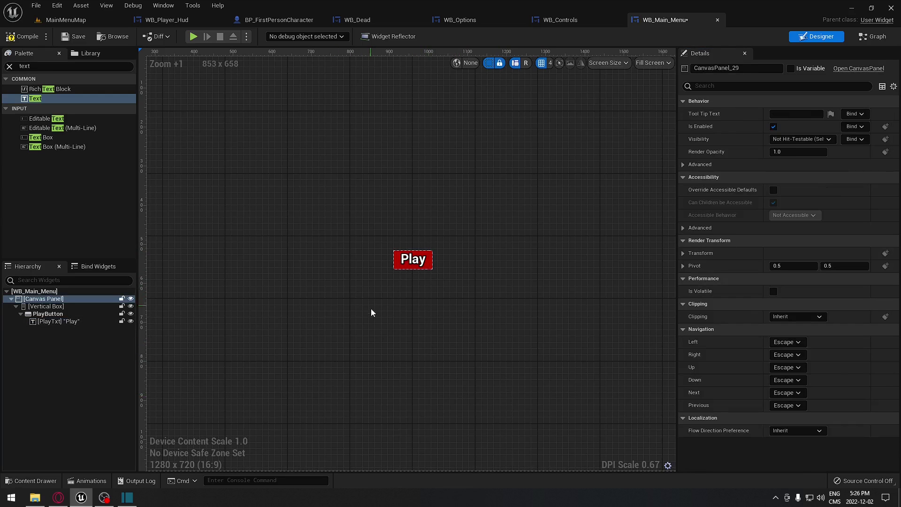
# Step: Duplicate PlayButton and rename the copy ControlButton
pyautogui.click(46, 306)
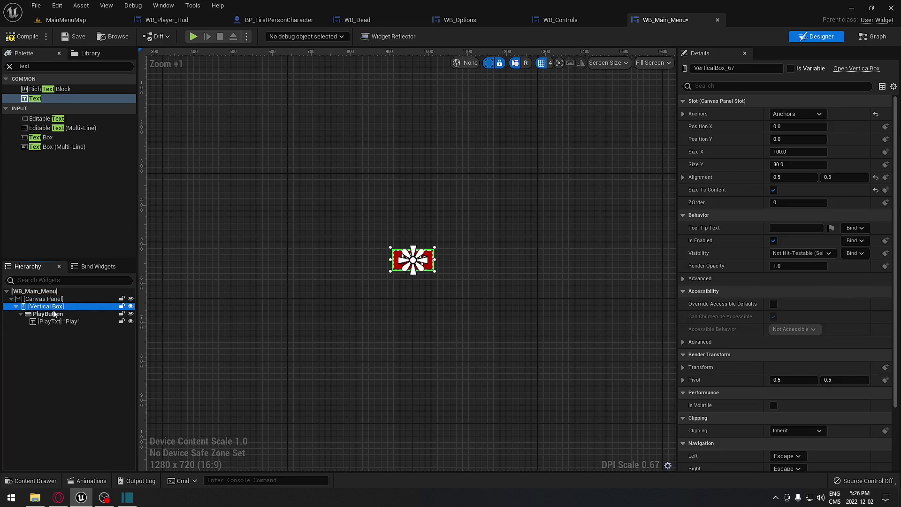
pyautogui.click(48, 314)
pyautogui.rightClick(48, 315)
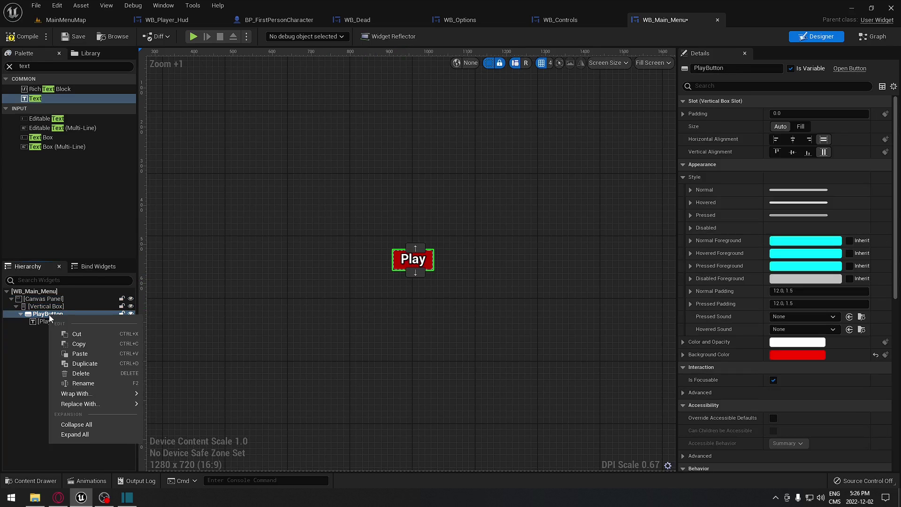
pyautogui.click(98, 365)
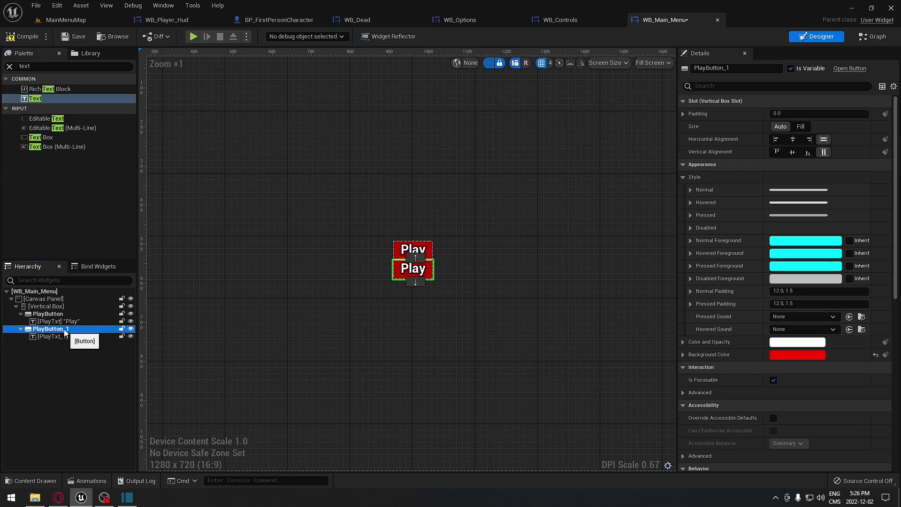
pyautogui.press('F2')
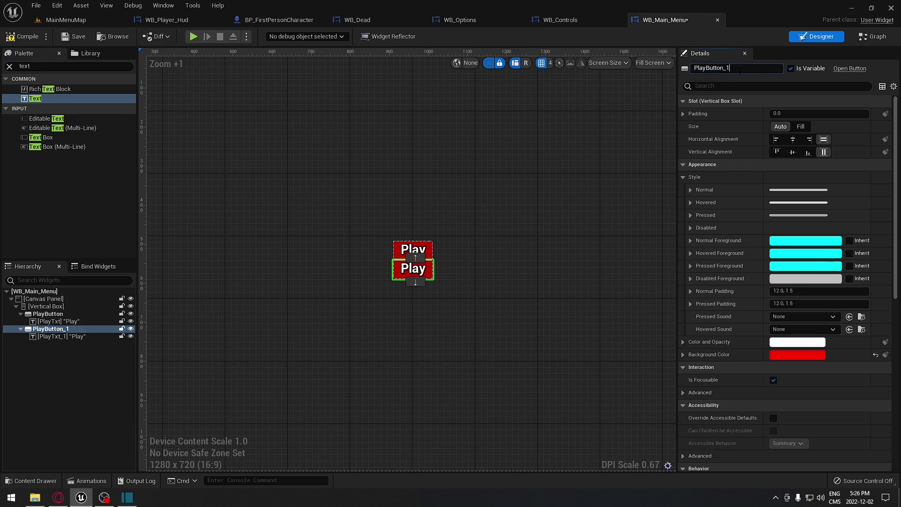
pyautogui.write('ControlButton')
pyautogui.press('Return')
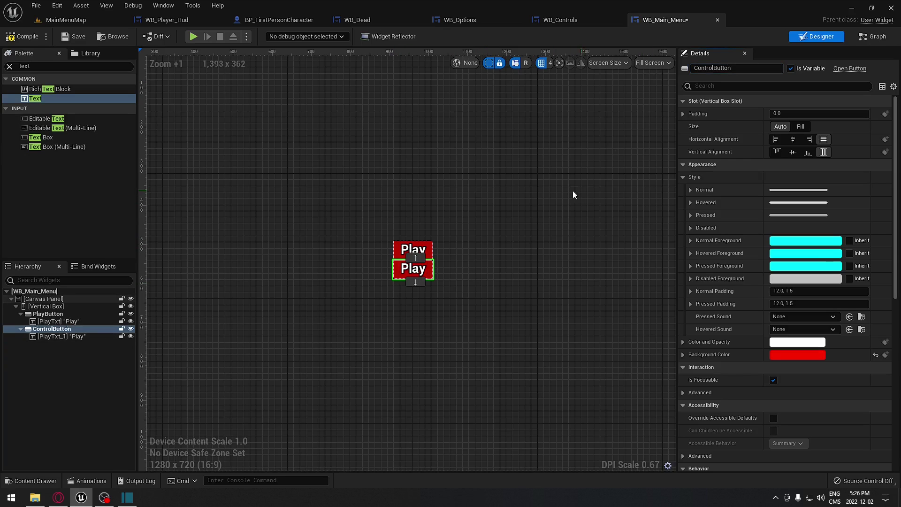
# Step: Rename the copy's text block ControlTxt and set its label to Controls
pyautogui.click(62, 336)
pyautogui.click(726, 68)
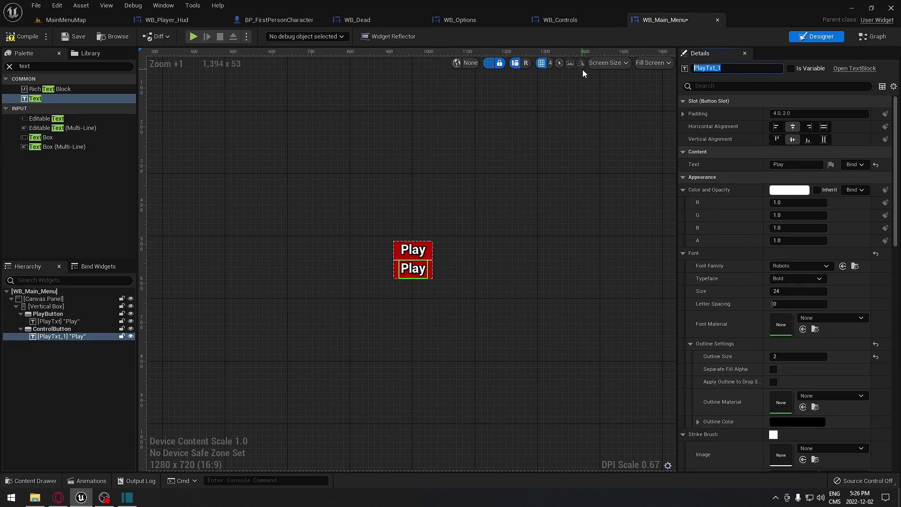
pyautogui.write('ControlTxt')
pyautogui.press('Return')
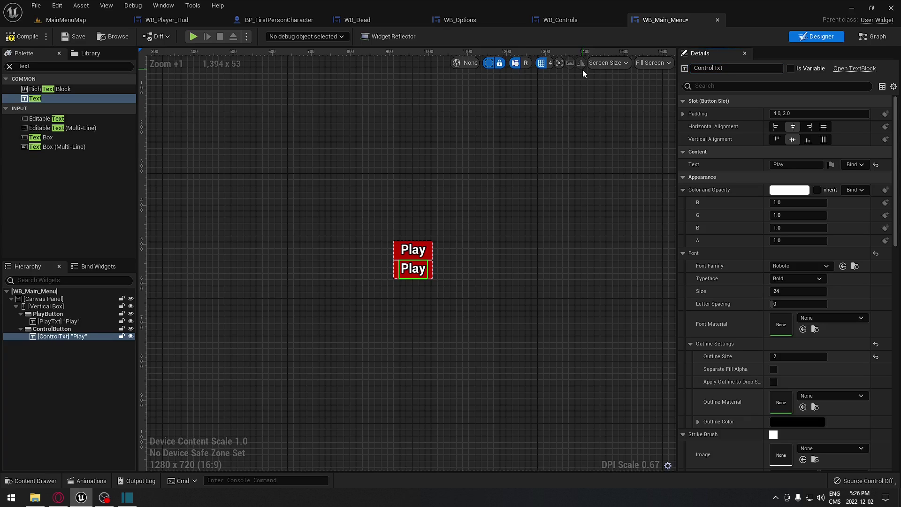
pyautogui.click(812, 164)
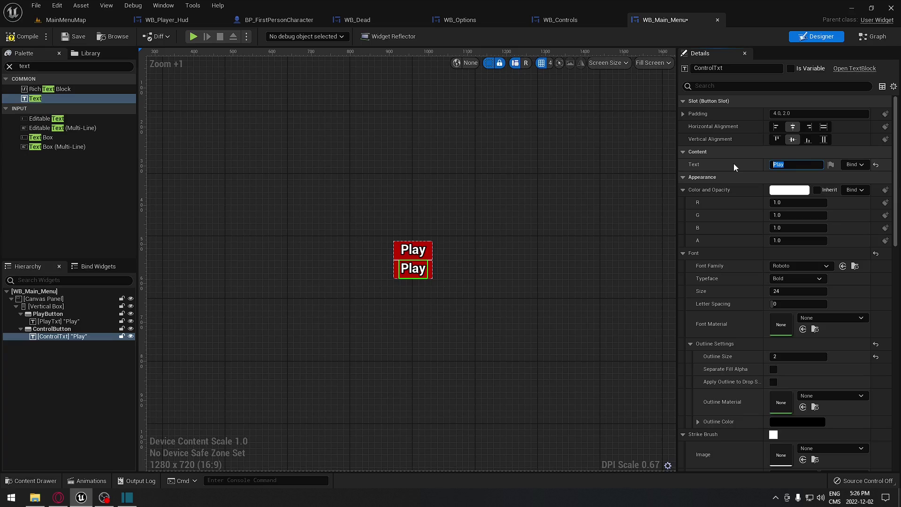
pyautogui.write('Controls')
pyautogui.press('Return')
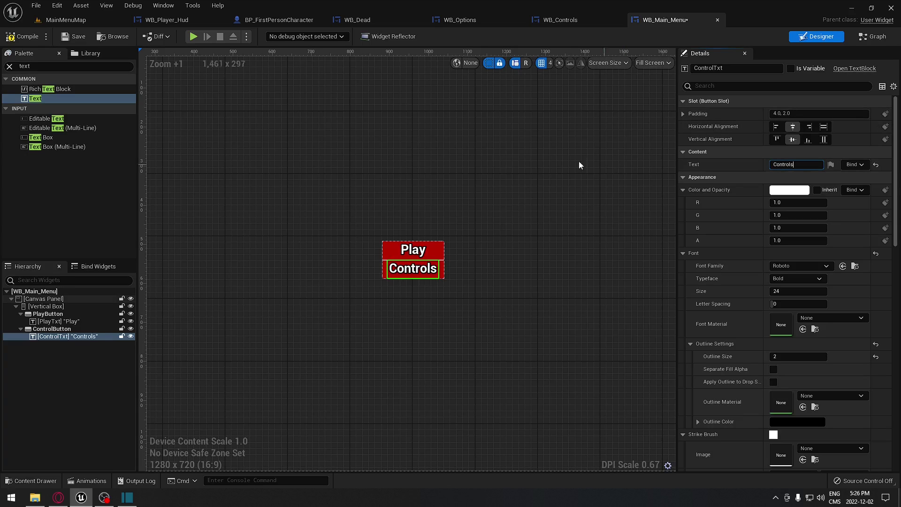
pyautogui.rightClick(52, 337)
# Step: Duplicate the Controls button and name the copy CreditButton
pyautogui.click(47, 329)
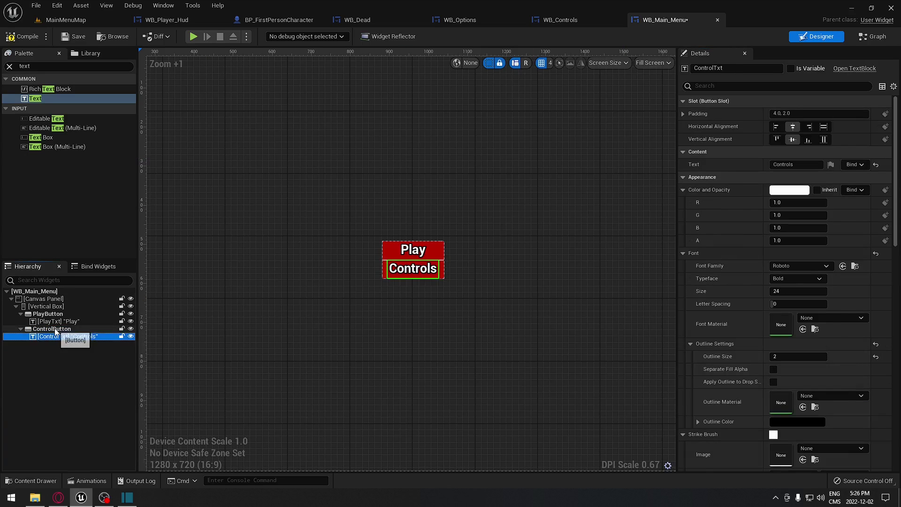
pyautogui.rightClick(50, 329)
pyautogui.click(93, 379)
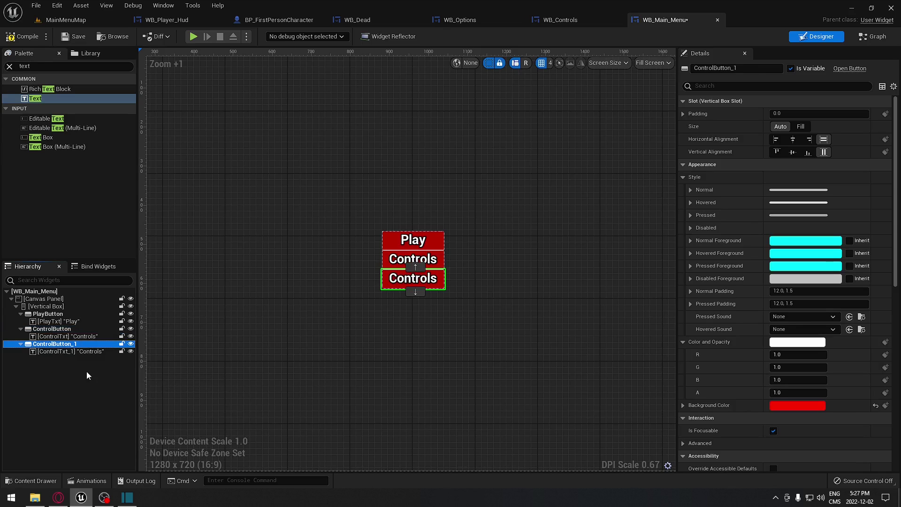
pyautogui.click(704, 68)
pyautogui.write('CreditButton')
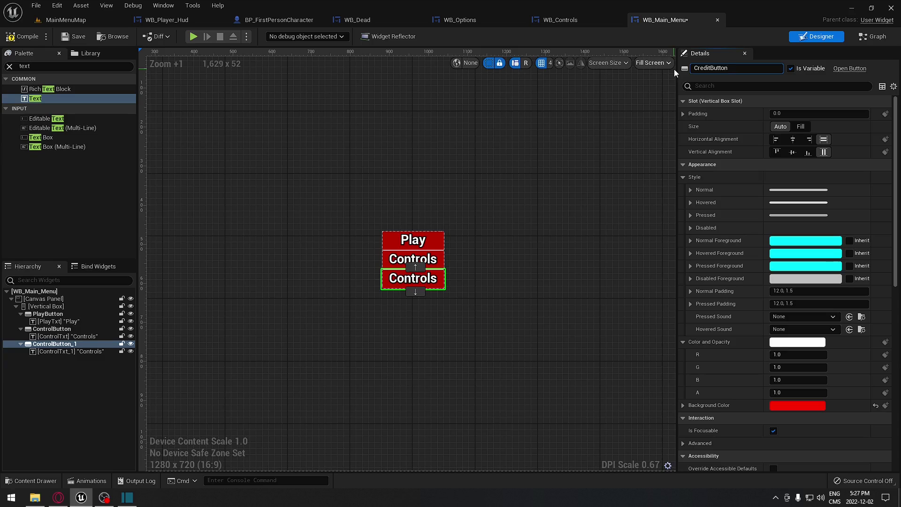
pyautogui.click(631, 108)
# Step: Rename the copy's text label to Credittxt and make it read 'Credits'
pyautogui.click(47, 353)
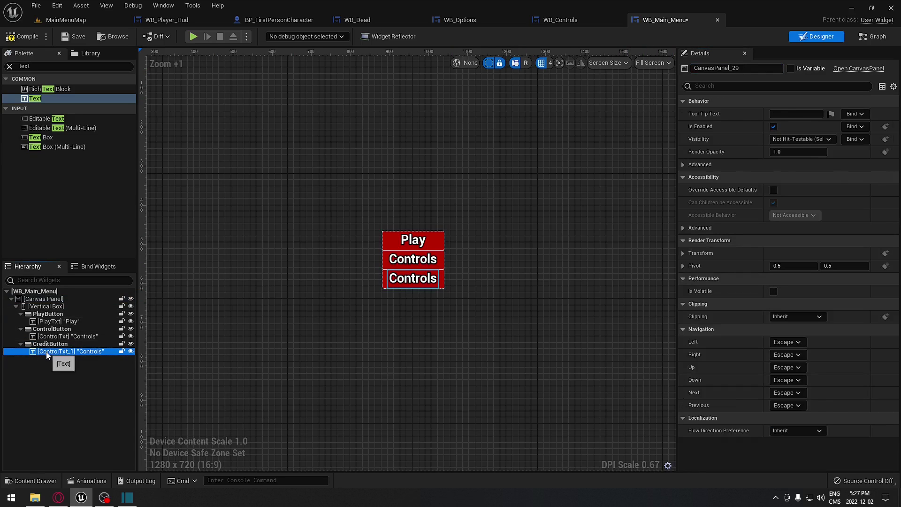
pyautogui.click(713, 68)
pyautogui.write('Cr')
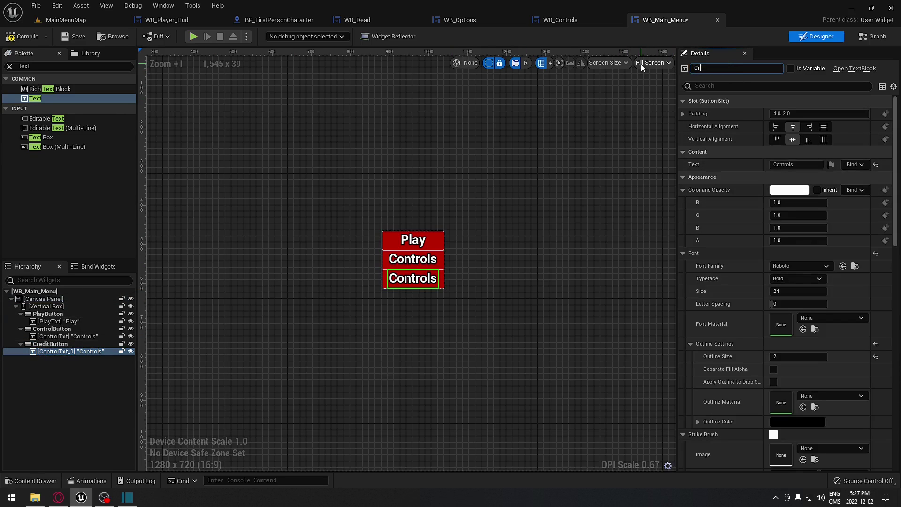
pyautogui.write('edittxt')
pyautogui.press('Return')
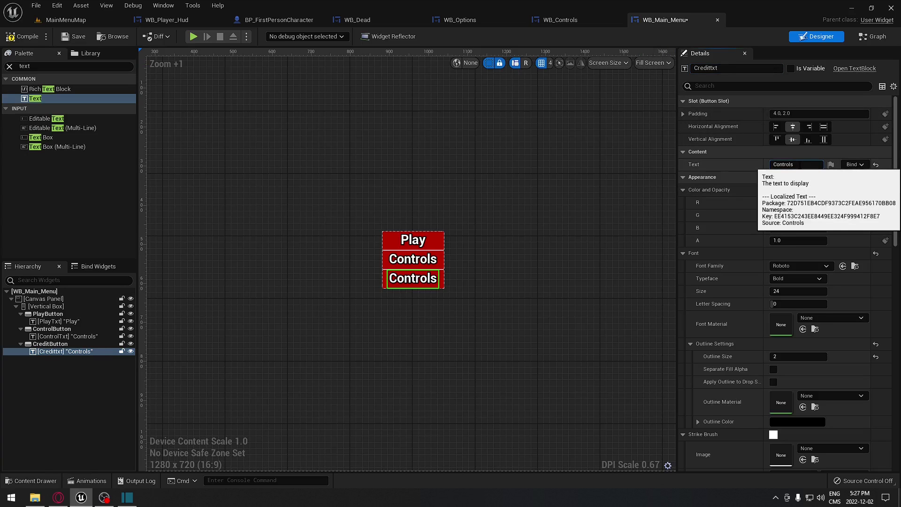
pyautogui.click(800, 164)
pyautogui.write('Credits')
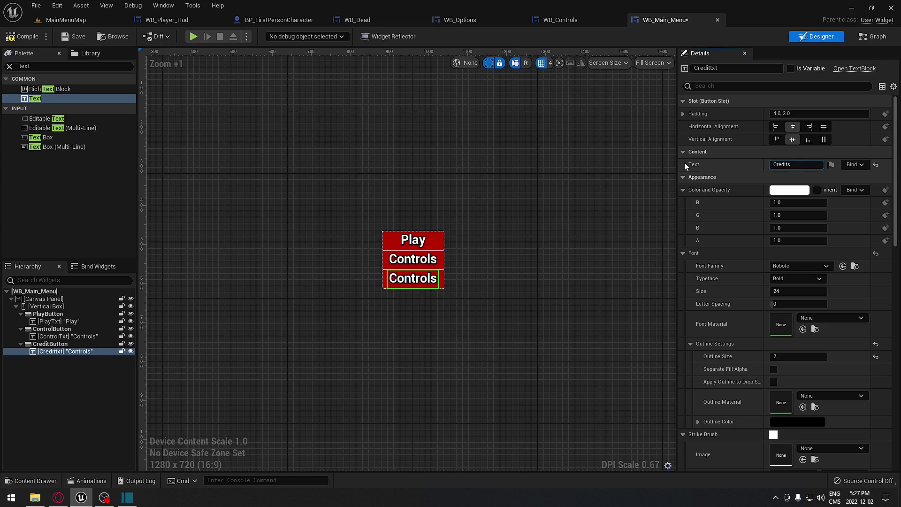
pyautogui.press('Return')
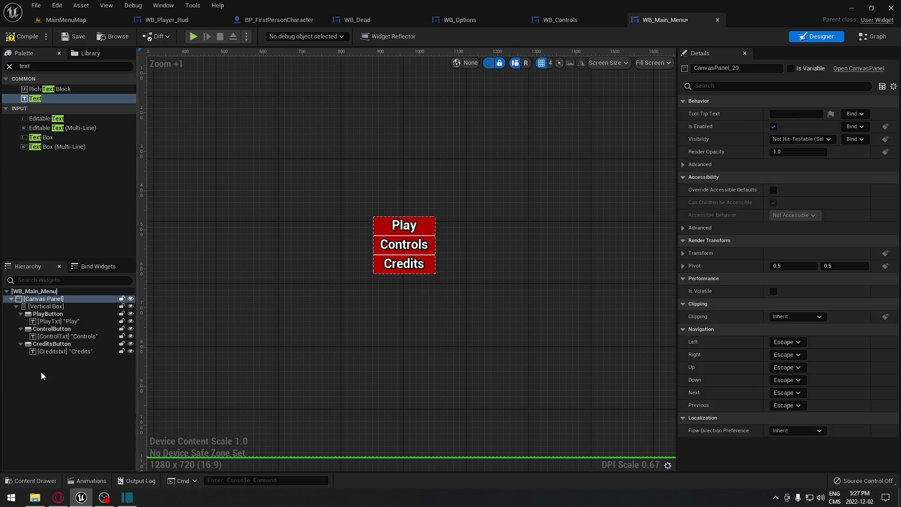
# Step: Duplicate the Credits button to make a fourth button named QuitButton
pyautogui.click(66, 336)
pyautogui.rightClick(56, 344)
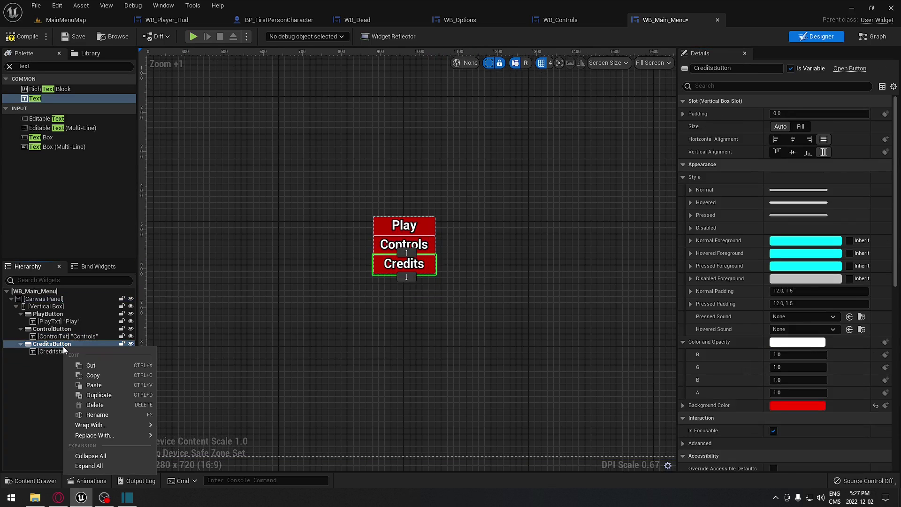
pyautogui.click(96, 395)
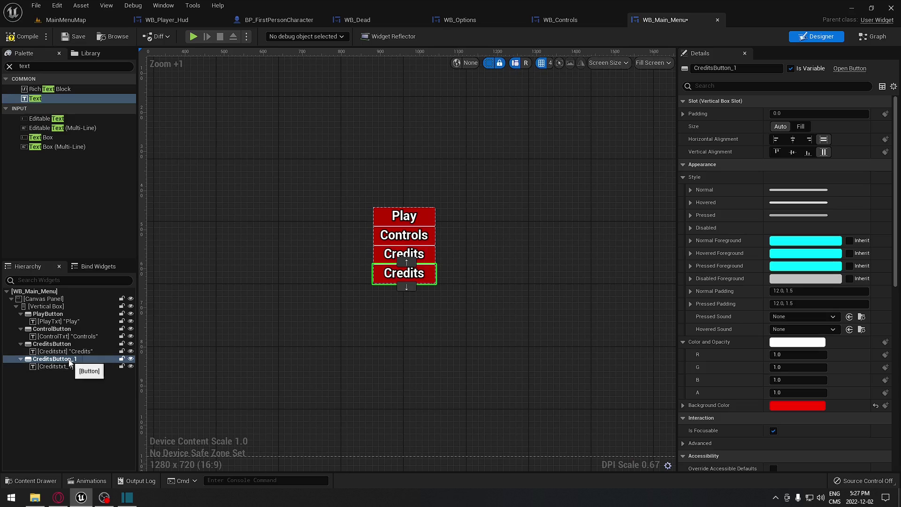
pyautogui.click(751, 69)
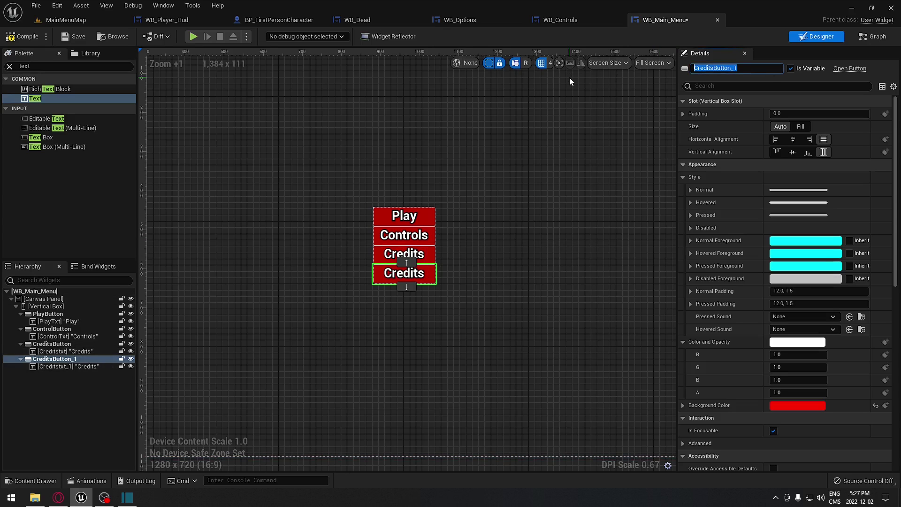
pyautogui.write('QuitButton')
# Step: Rename the fourth button's label to QuitTxt and make it read 'Quit Game'
pyautogui.click(404, 274)
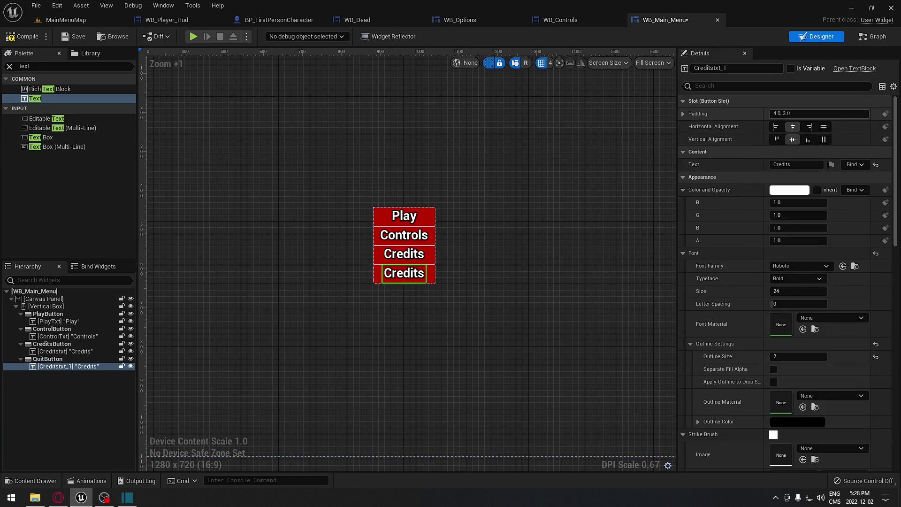
pyautogui.click(735, 69)
pyautogui.write('Q')
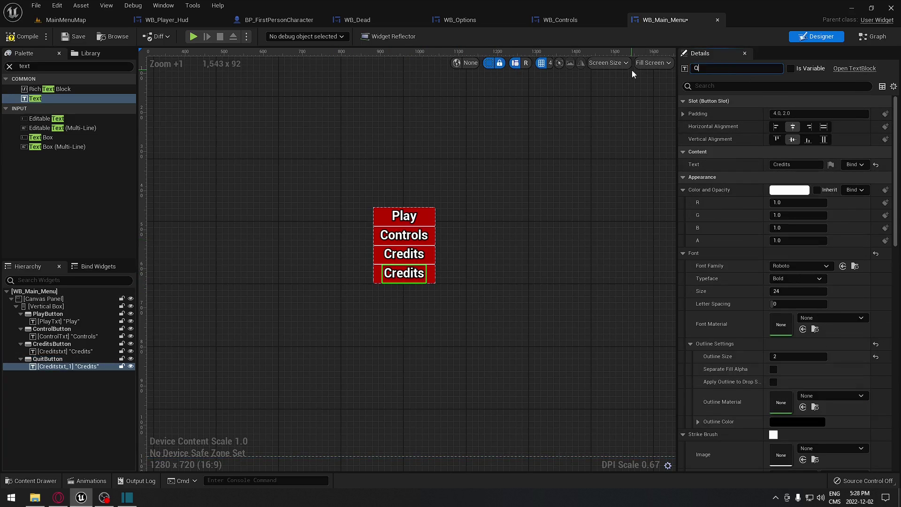
pyautogui.write('uitTe')
pyautogui.press('BackSpace')
pyautogui.write('xt')
pyautogui.press('Return')
pyautogui.click(796, 165)
pyautogui.write('Quit G')
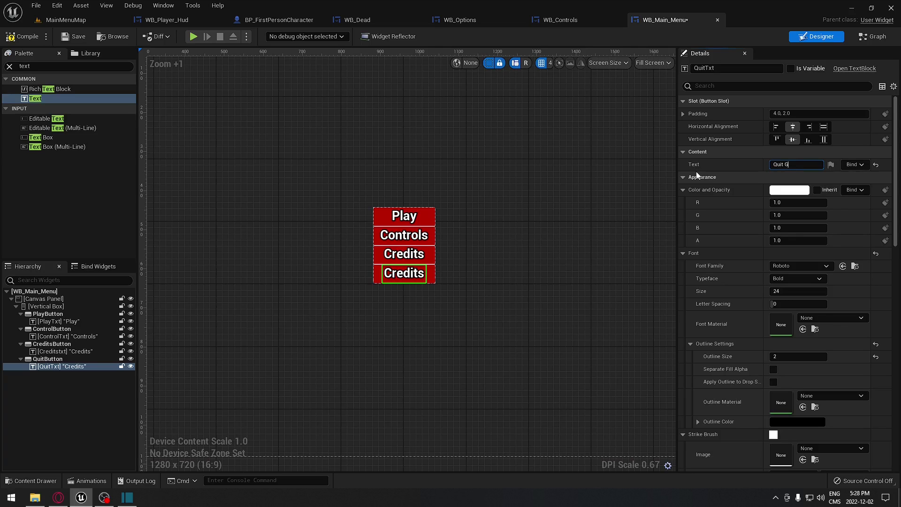
pyautogui.write('ame')
pyautogui.press('Return')
# Step: Compile WB_Main_Menu with its four buttons
pyautogui.click(562, 195)
pyautogui.scroll(-3, 562, 195)
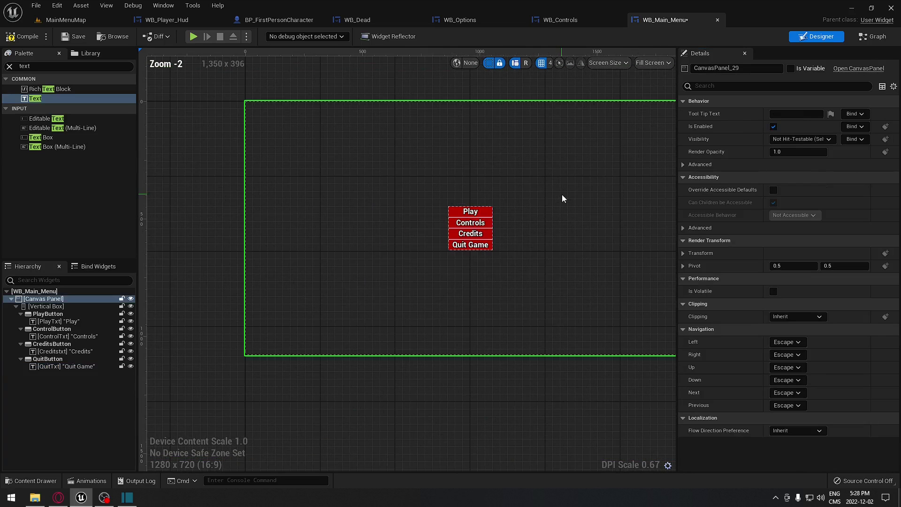
pyautogui.click(27, 38)
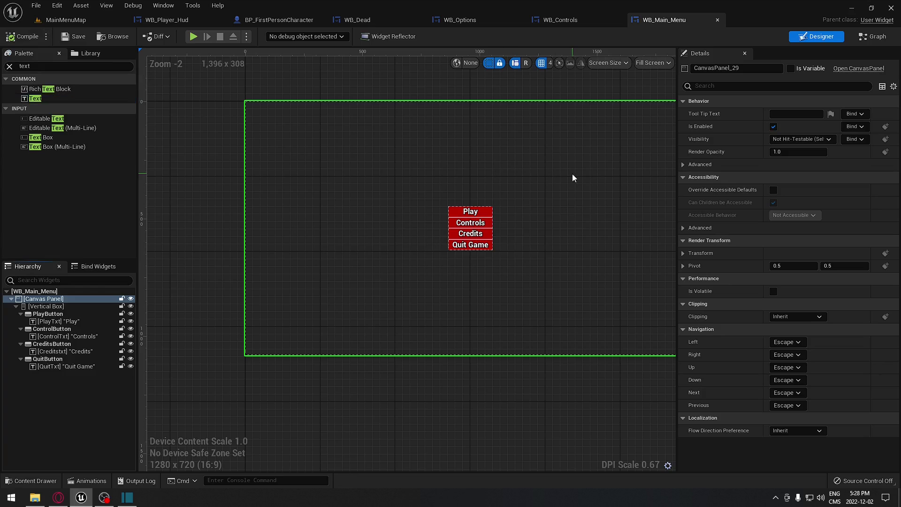
pyautogui.moveTo(573, 178); pyautogui.dragTo(424, 196, button='right')
pyautogui.scroll(5, 424, 202)
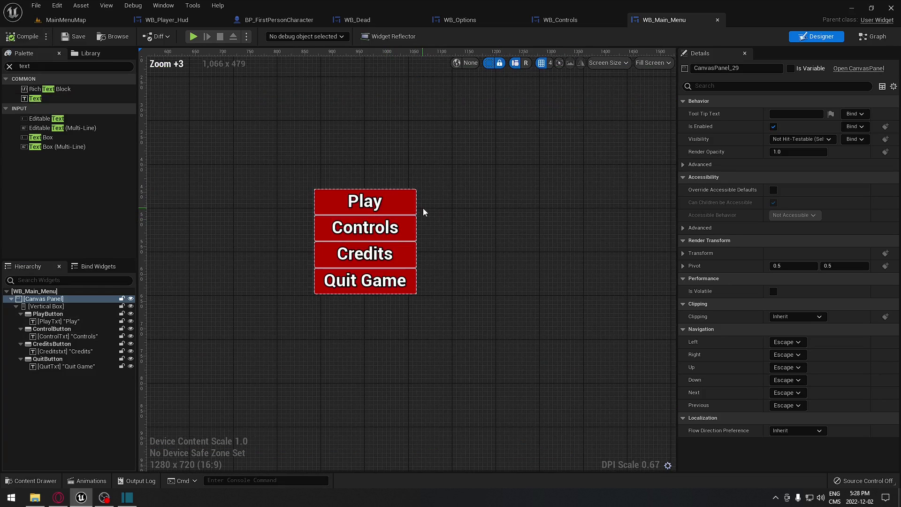
# Step: Check the options widget's Effect Quality button to find the click sound it uses
pyautogui.click(474, 22)
pyautogui.click(635, 241)
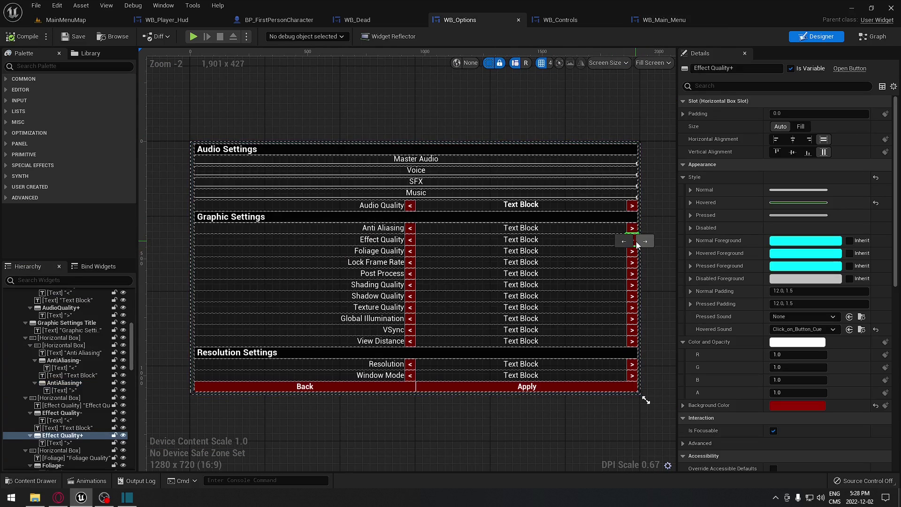
pyautogui.click(861, 330)
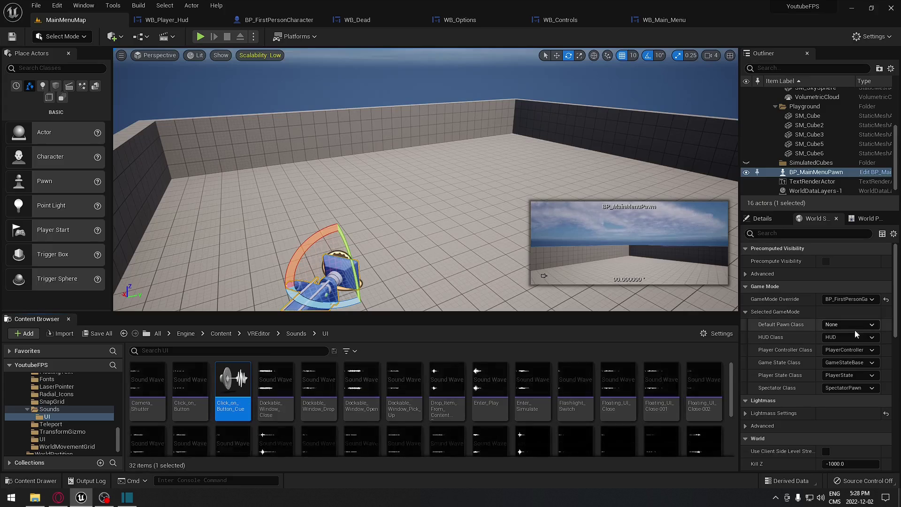
pyautogui.moveTo(233, 396)
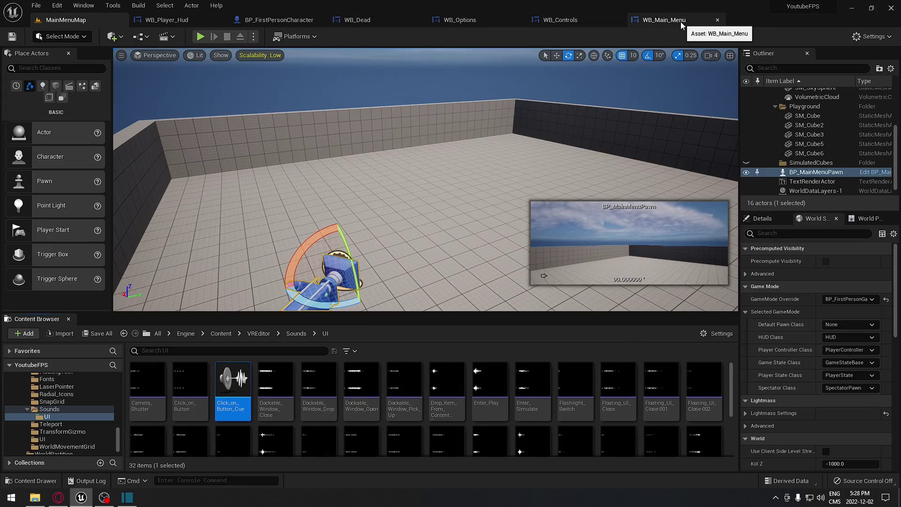
pyautogui.click(661, 22)
# Step: Set Hovered Sound to Click_on_Button_Cue on the Play, Controls, Credits and Quit Game buttons
pyautogui.click(410, 200)
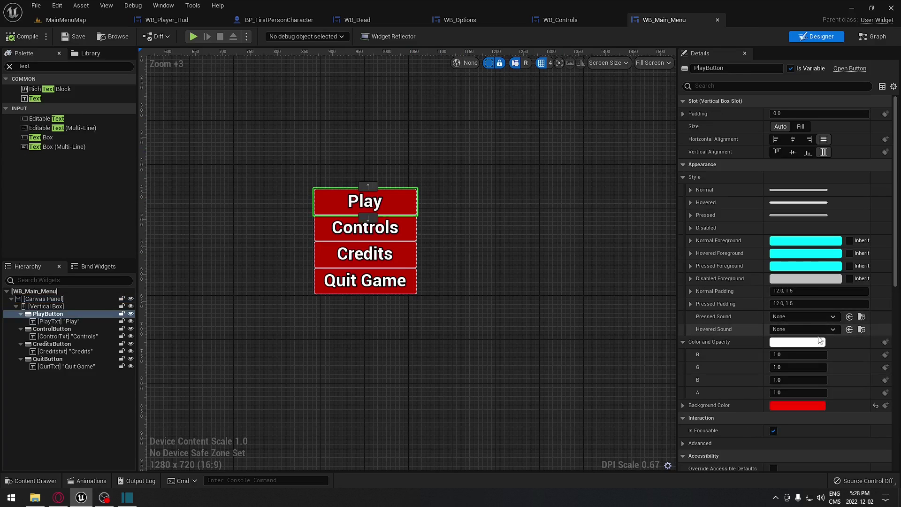
pyautogui.click(406, 235)
pyautogui.click(850, 329)
pyautogui.click(413, 262)
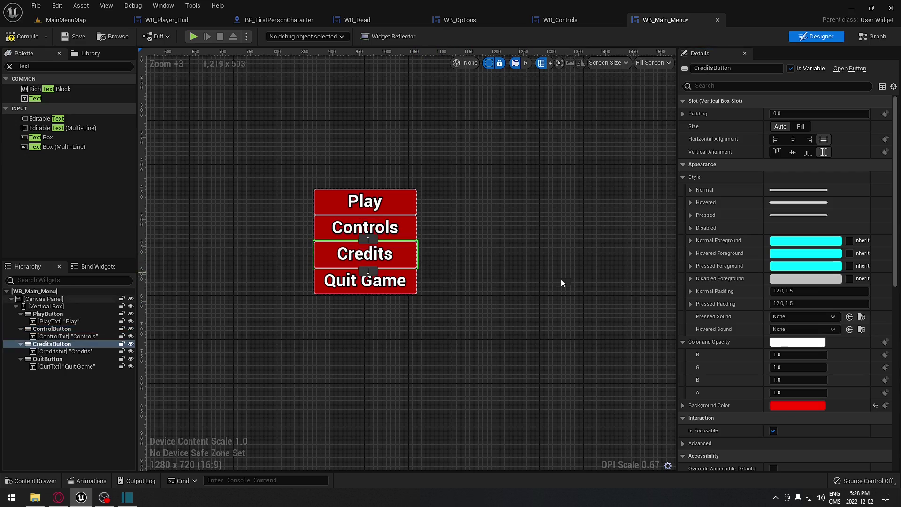
pyautogui.click(850, 330)
pyautogui.click(415, 278)
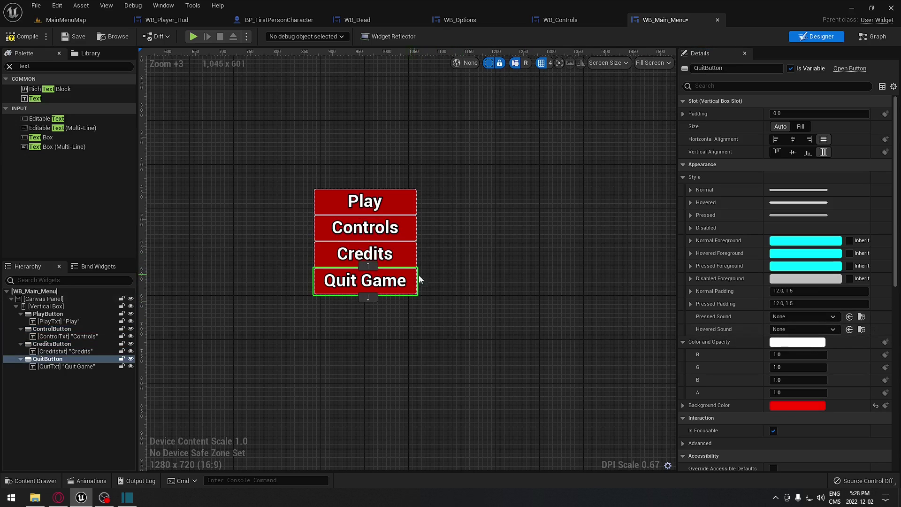
pyautogui.click(850, 330)
# Step: Save and compile WB_Main_Menu, then reselect the Play button
pyautogui.click(75, 40)
pyautogui.click(23, 40)
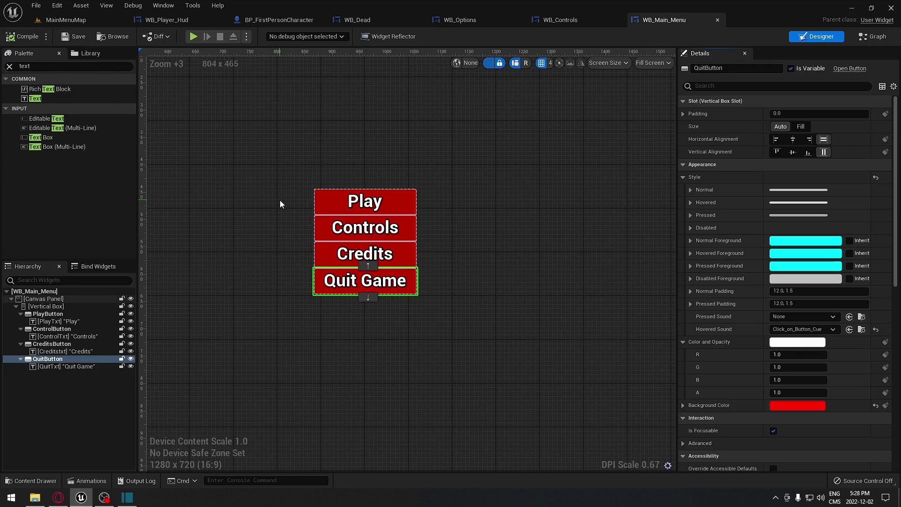
pyautogui.click(280, 155)
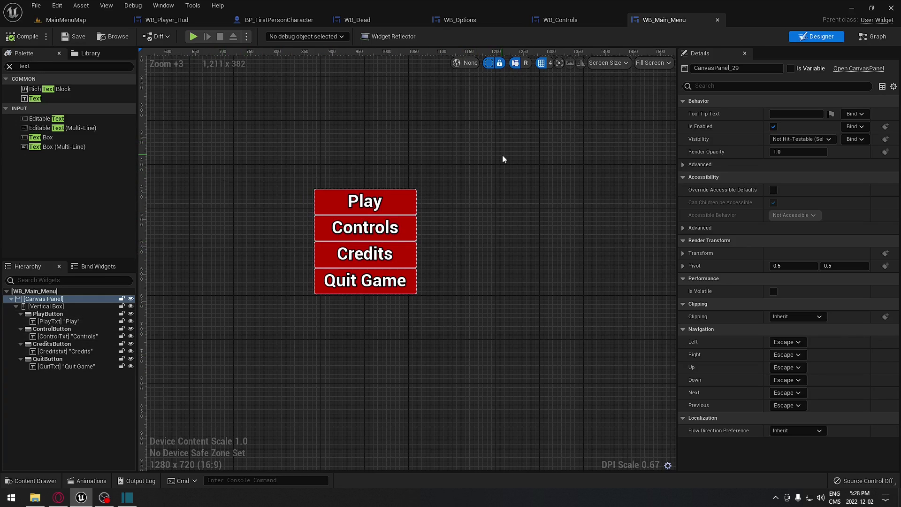
pyautogui.moveTo(503, 159); pyautogui.dragTo(474, 127, button='right')
pyautogui.click(366, 176)
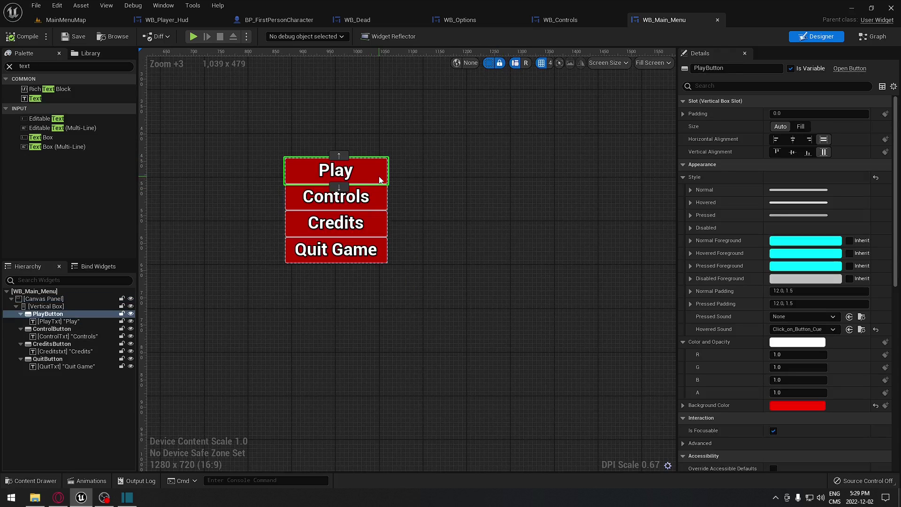
pyautogui.moveTo(423, 176); pyautogui.dragTo(422, 227, button='right')
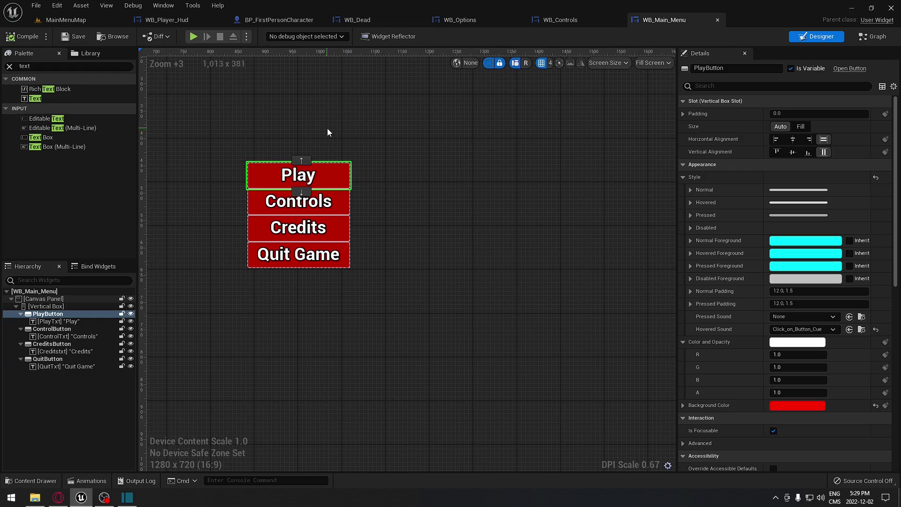
pyautogui.moveTo(328, 128); pyautogui.dragTo(375, 150, button='right')
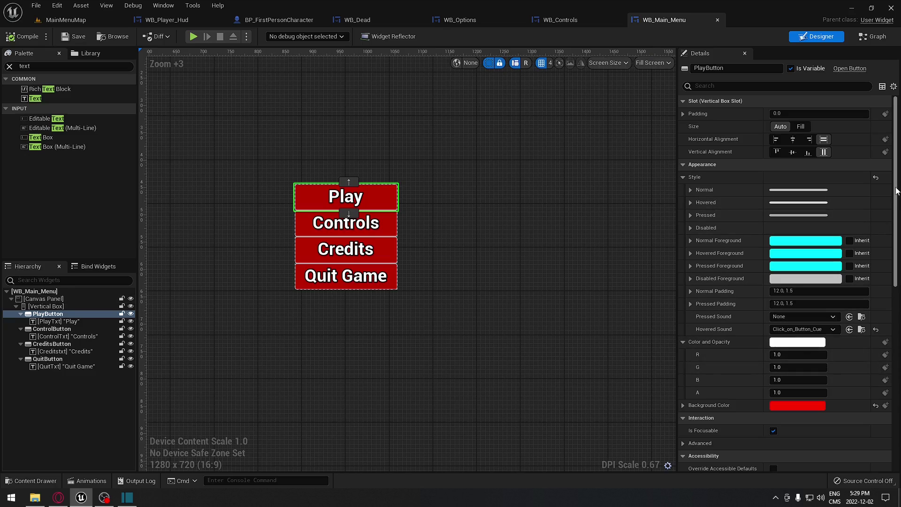
# Step: Add an On Clicked event for PlayButton wired to an Open Level (by Name) node
pyautogui.scroll(-10, 809, 427)
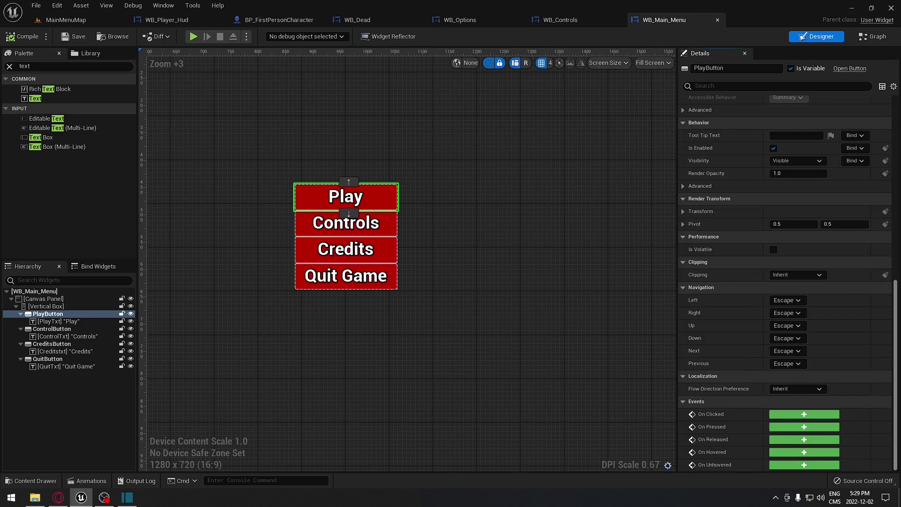
pyautogui.click(816, 416)
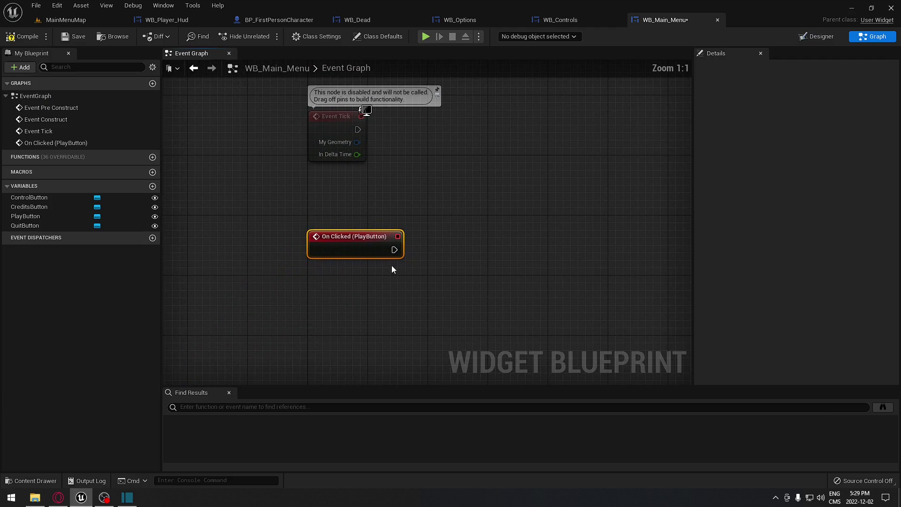
pyautogui.moveTo(394, 250); pyautogui.dragTo(491, 252)
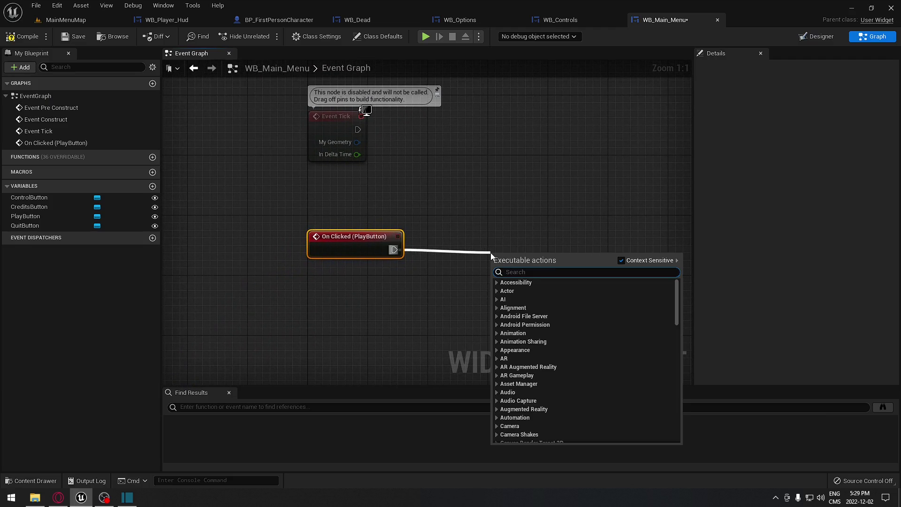
pyautogui.write('open level')
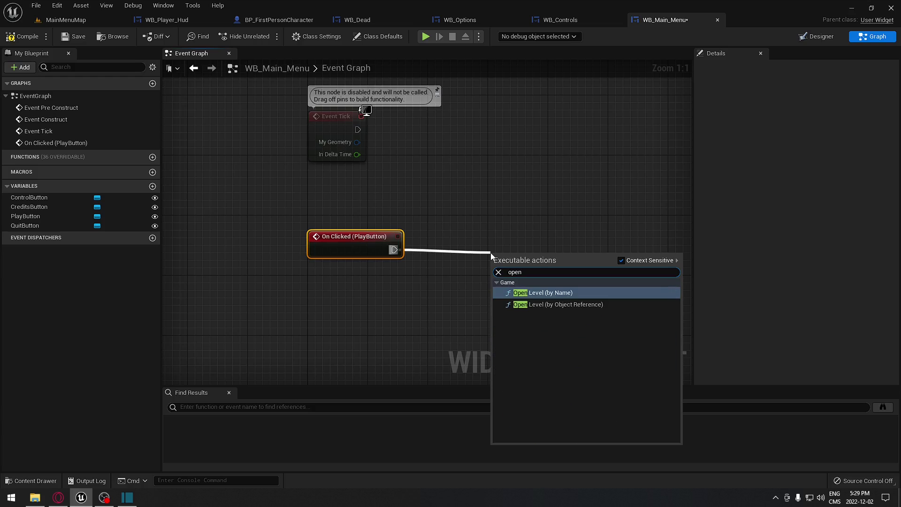
pyautogui.click(547, 292)
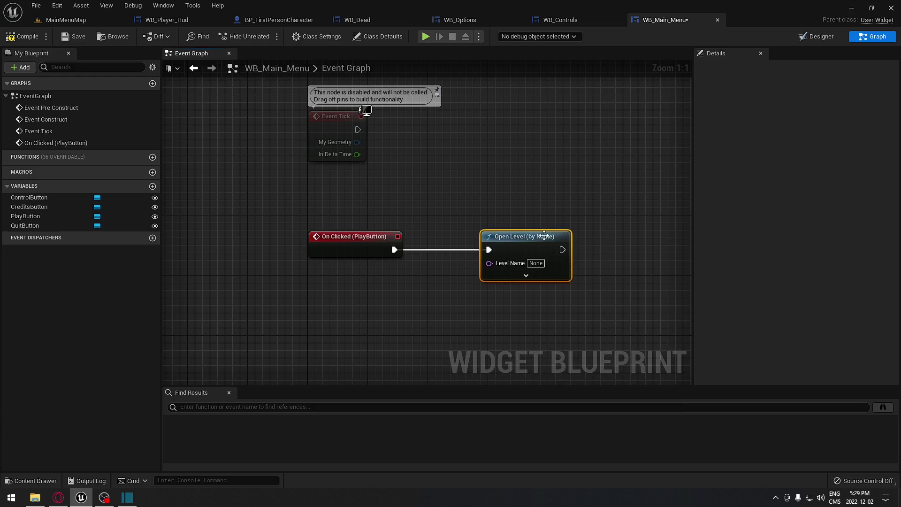
# Step: Copy FirstPersonMap's name from the FirstPerson Maps folder into the node's Level Name
pyautogui.click(28, 481)
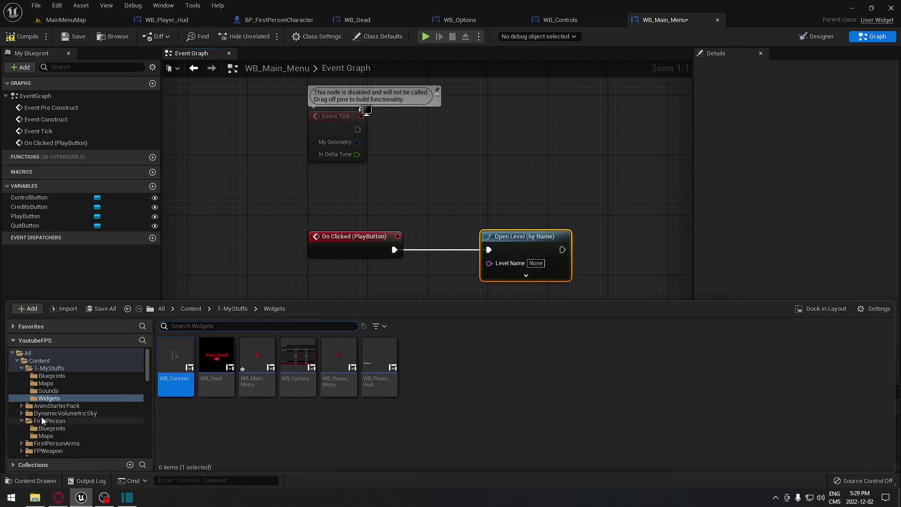
pyautogui.click(46, 383)
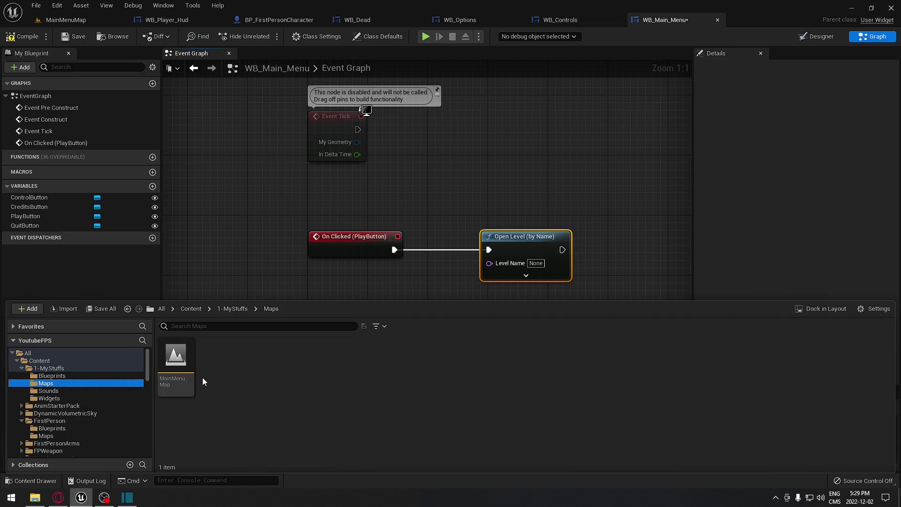
pyautogui.scroll(-2, 113, 410)
pyautogui.click(52, 399)
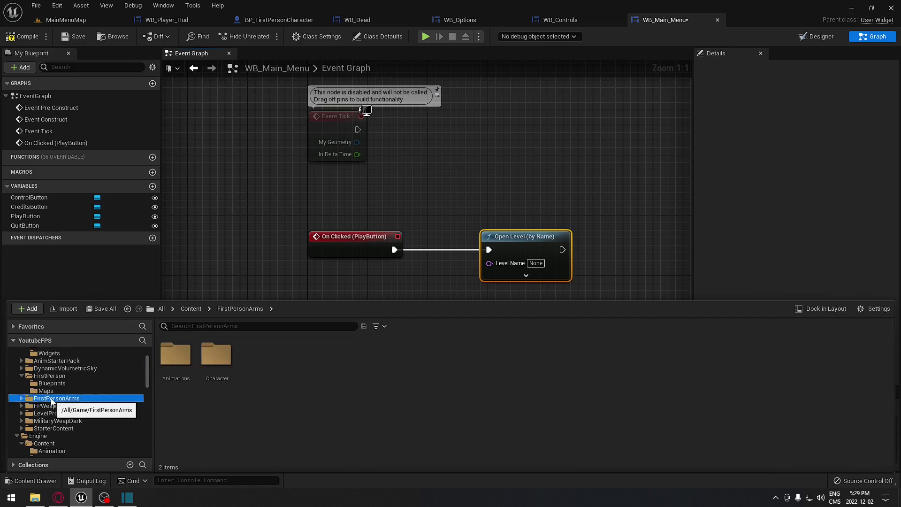
pyautogui.click(21, 398)
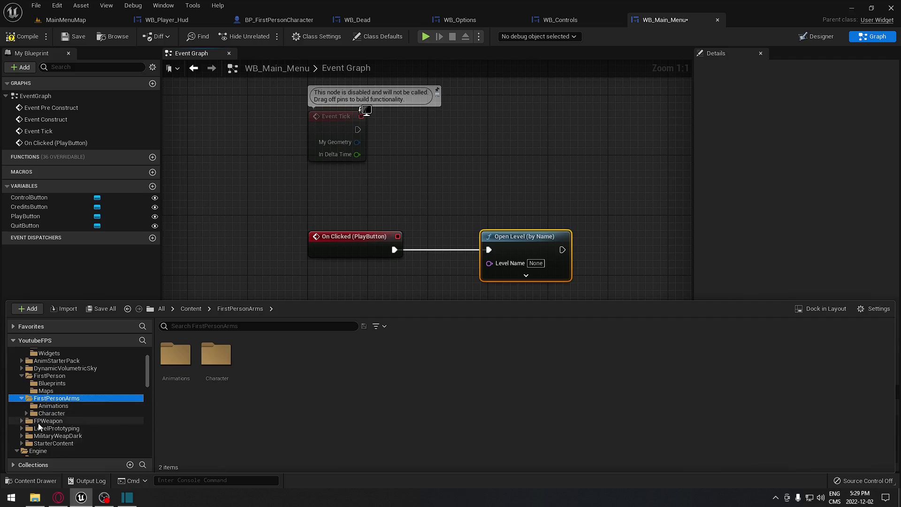
pyautogui.click(47, 391)
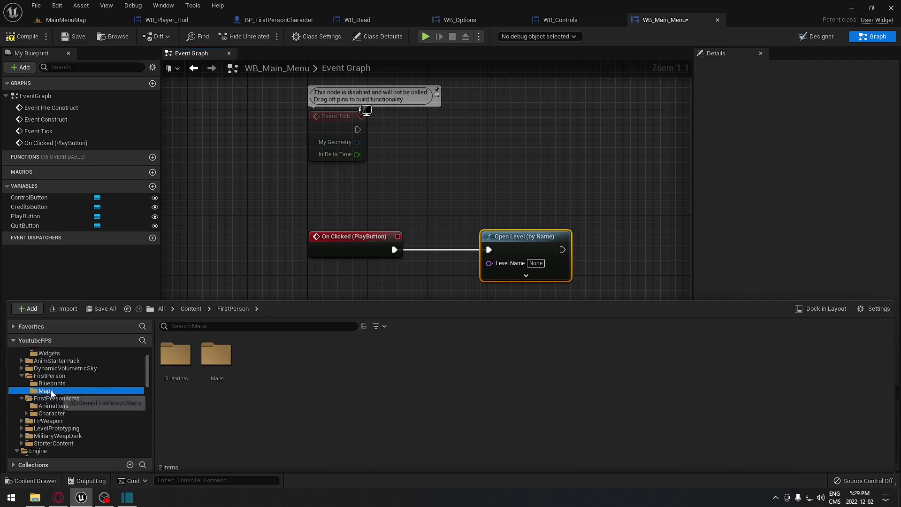
pyautogui.click(180, 386)
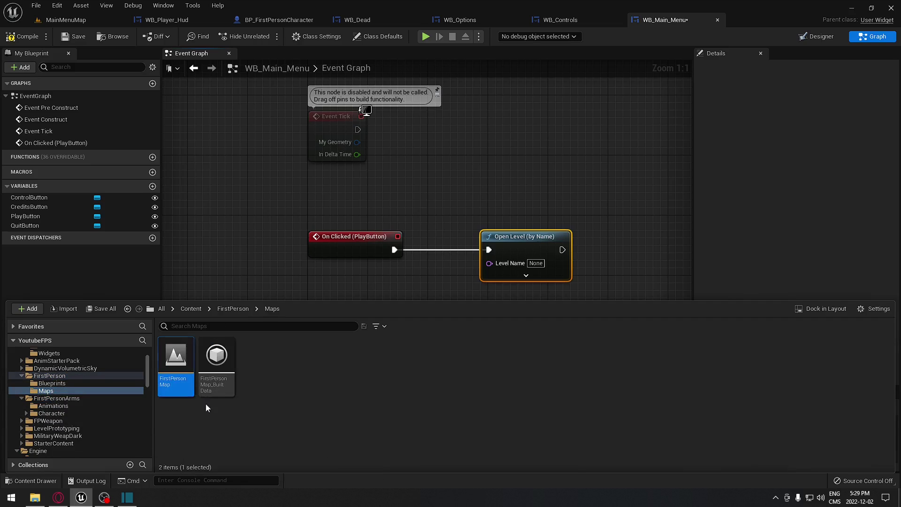
pyautogui.click(182, 389)
pyautogui.hotkey('ctrl', 'c')
pyautogui.click(536, 263)
pyautogui.hotkey('ctrl', 'v')
pyautogui.click(539, 323)
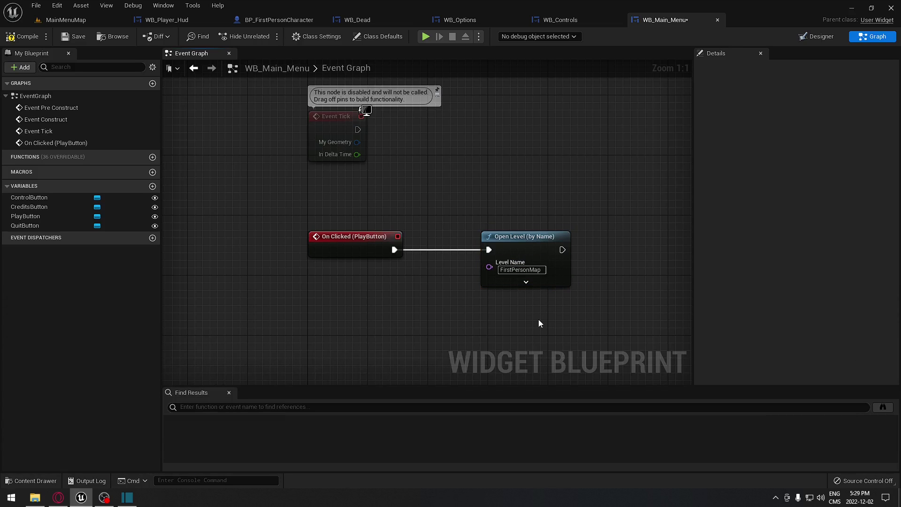
pyautogui.moveTo(399, 236); pyautogui.dragTo(361, 230, button='right')
pyautogui.moveTo(486, 180); pyautogui.dragTo(534, 240)
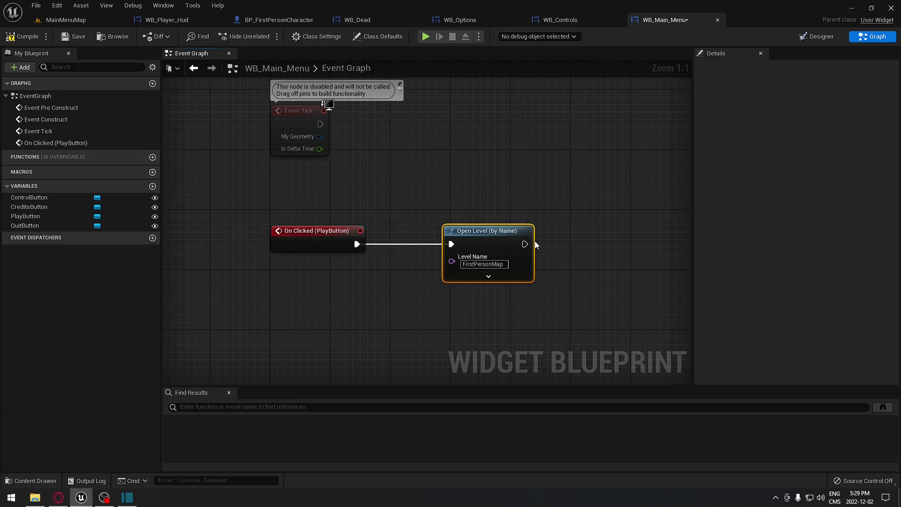
# Step: Add an On Clicked (ControlButton) event followed by Remove from Parent
pyautogui.click(817, 37)
pyautogui.scroll(2, 463, 249)
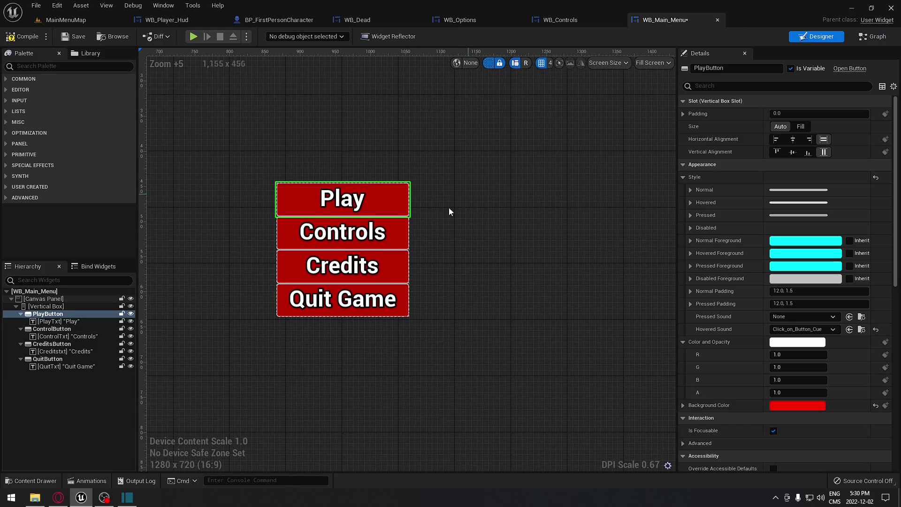
pyautogui.click(396, 236)
pyautogui.moveTo(889, 181); pyautogui.dragTo(895, 378)
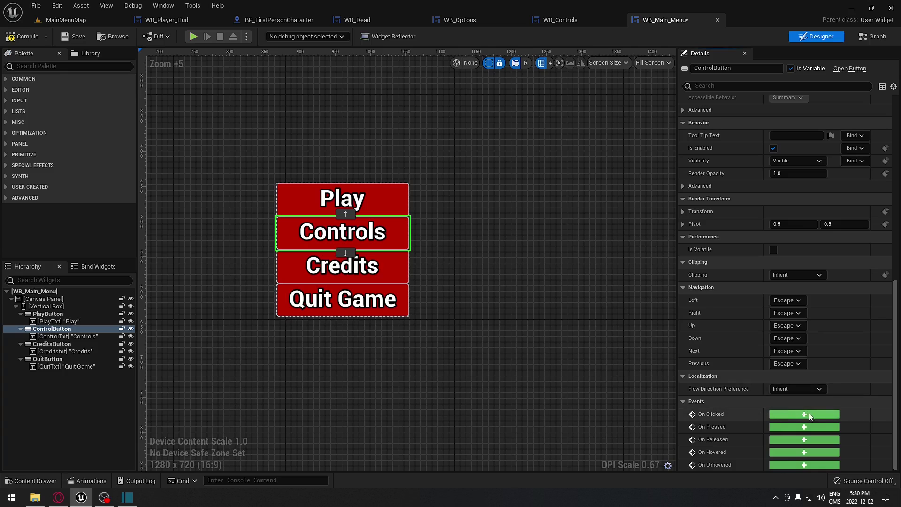
pyautogui.click(823, 414)
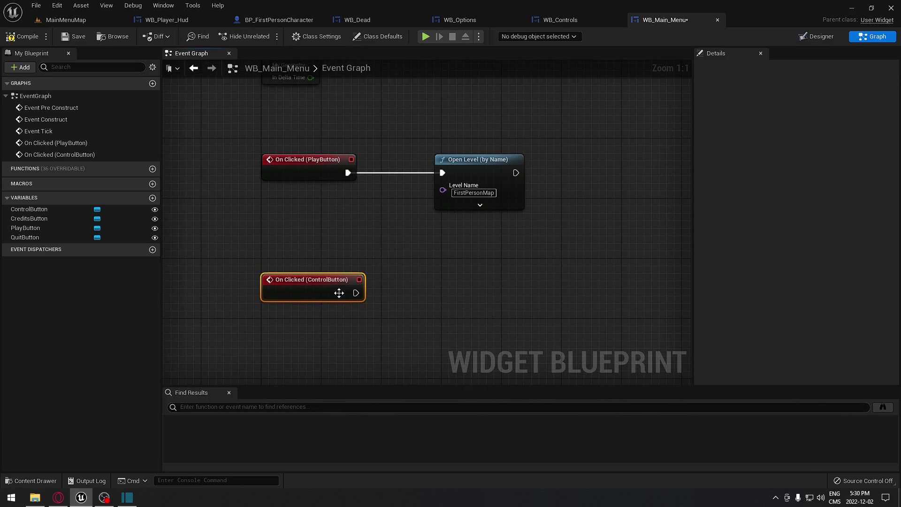
pyautogui.moveTo(355, 293); pyautogui.dragTo(461, 290)
pyautogui.write('remove')
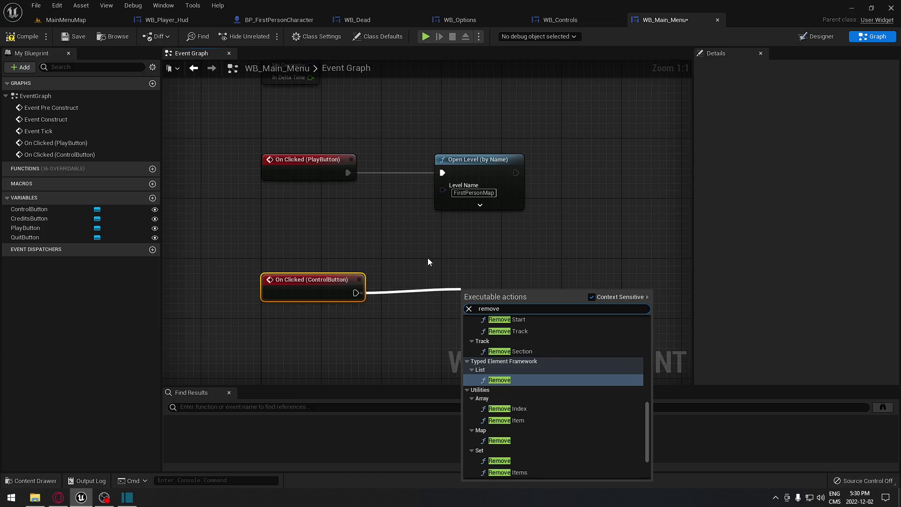
pyautogui.write('par')
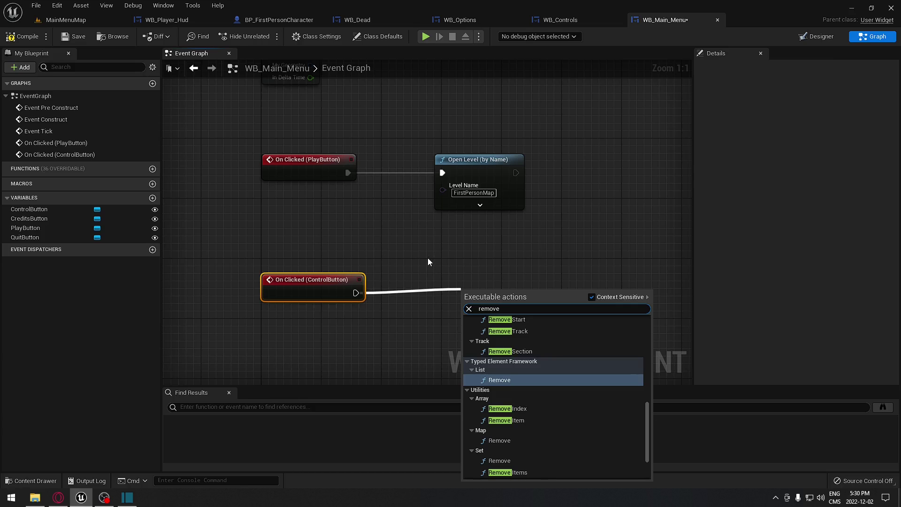
pyautogui.click(506, 329)
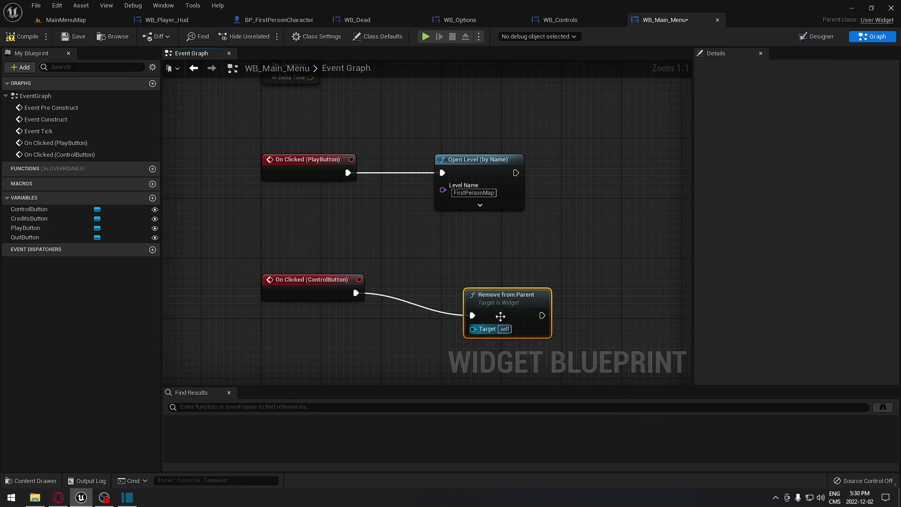
# Step: Chain a Create Widget node with class WB_Controls after Remove from Parent
pyautogui.moveTo(461, 314); pyautogui.dragTo(424, 271, button='right')
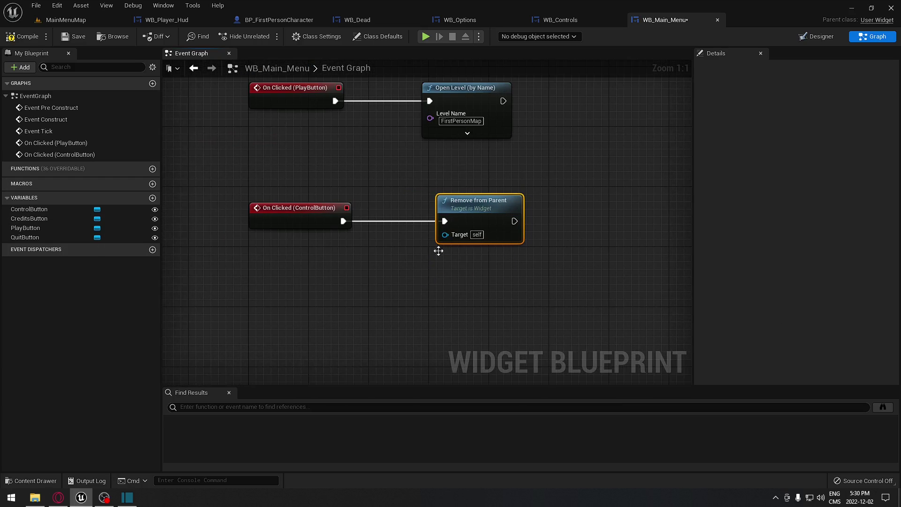
pyautogui.moveTo(495, 277); pyautogui.dragTo(440, 280, button='right')
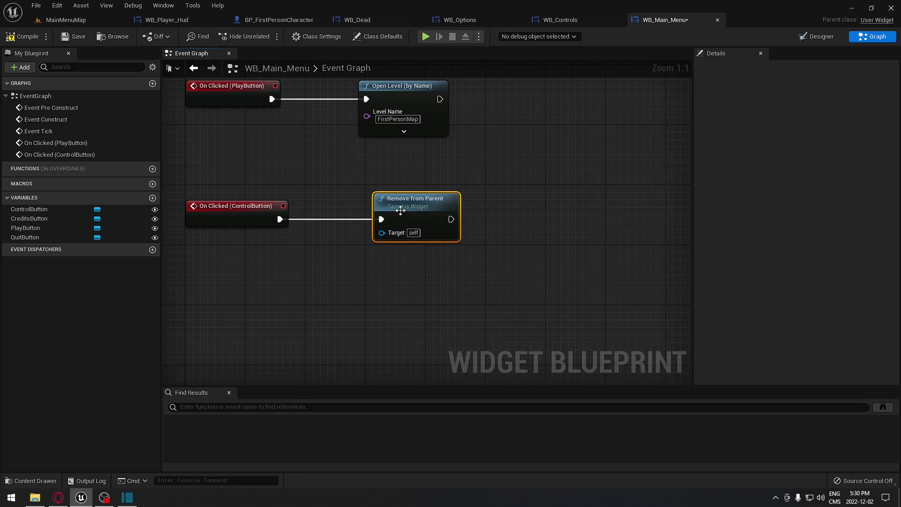
pyautogui.moveTo(400, 210); pyautogui.dragTo(368, 225, button='right')
pyautogui.moveTo(368, 225); pyautogui.dragTo(430, 216)
pyautogui.write('create wid')
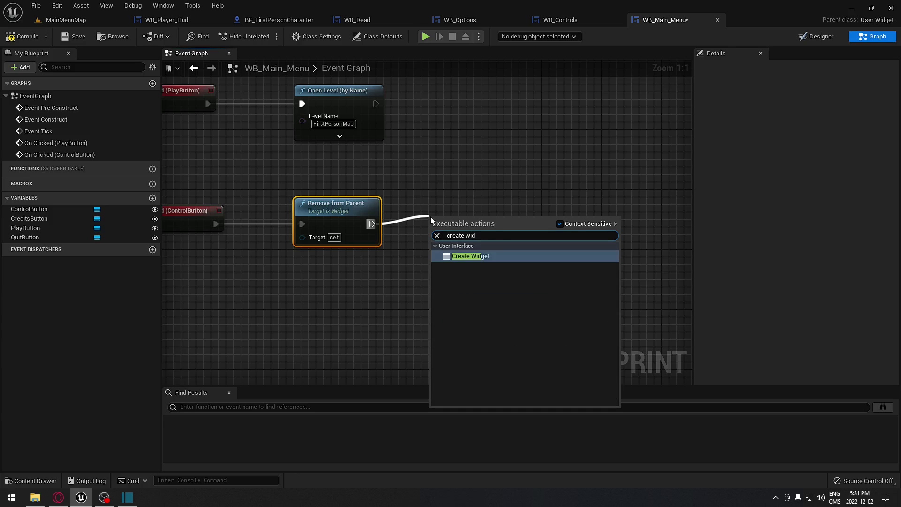
pyautogui.click(488, 258)
pyautogui.moveTo(493, 232); pyautogui.dragTo(514, 229)
pyautogui.click(504, 246)
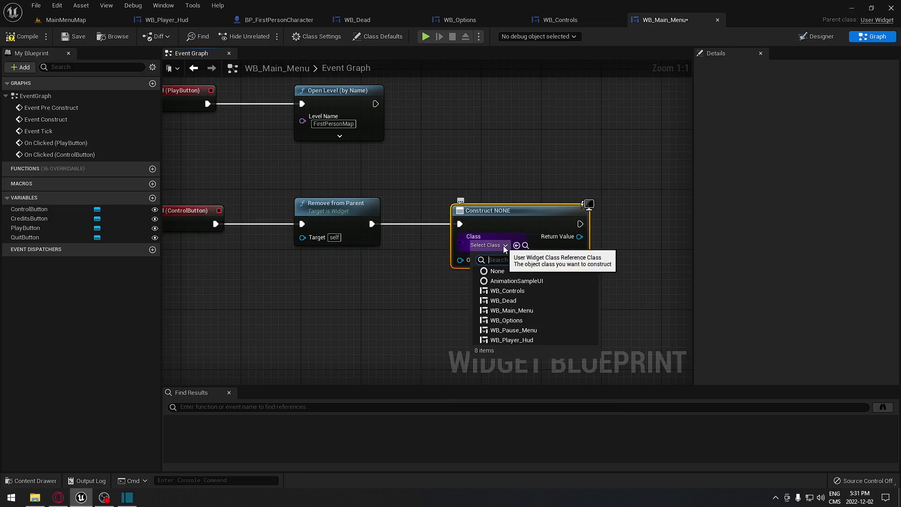
pyautogui.click(536, 291)
# Step: Add the created widget's Return Value to the viewport with Add to Viewport, then compile
pyautogui.moveTo(589, 237); pyautogui.dragTo(389, 257, button='right')
pyautogui.moveTo(378, 256); pyautogui.dragTo(425, 257)
pyautogui.write('add to')
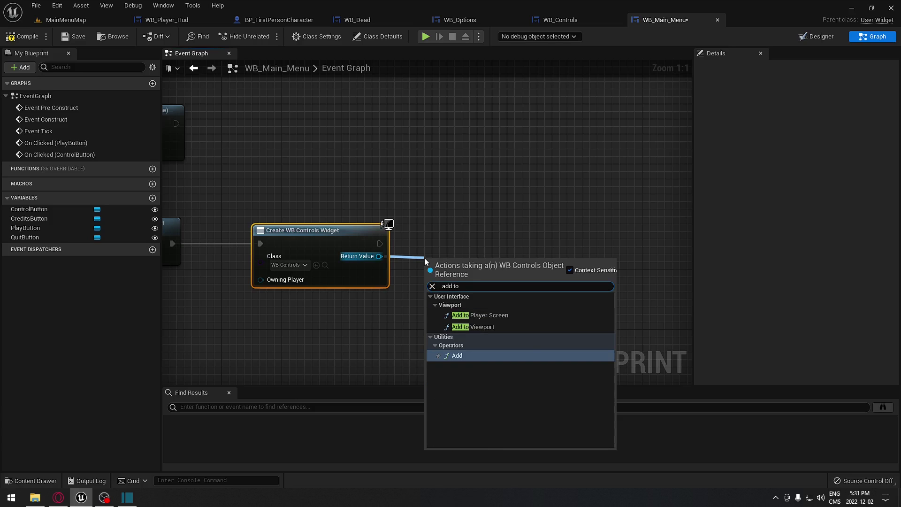
pyautogui.click(508, 327)
pyautogui.moveTo(471, 262); pyautogui.dragTo(492, 223)
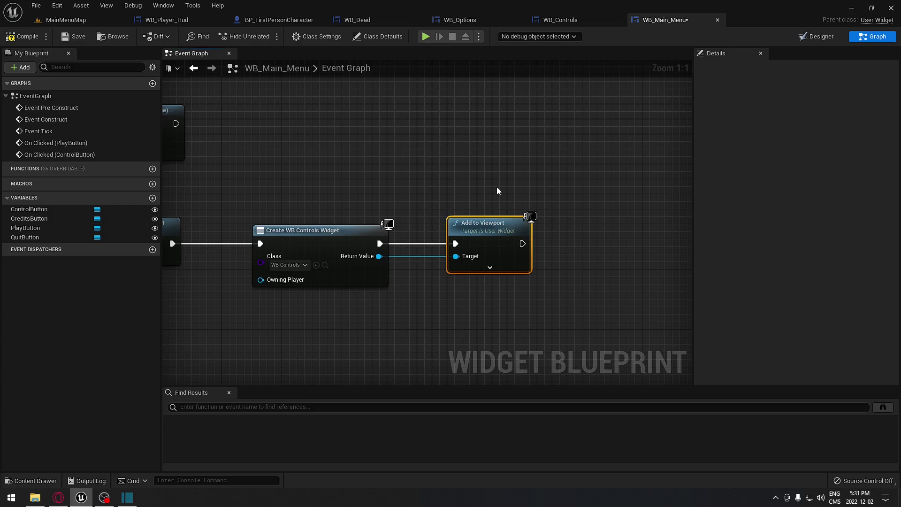
pyautogui.moveTo(493, 206); pyautogui.dragTo(518, 158, button='right')
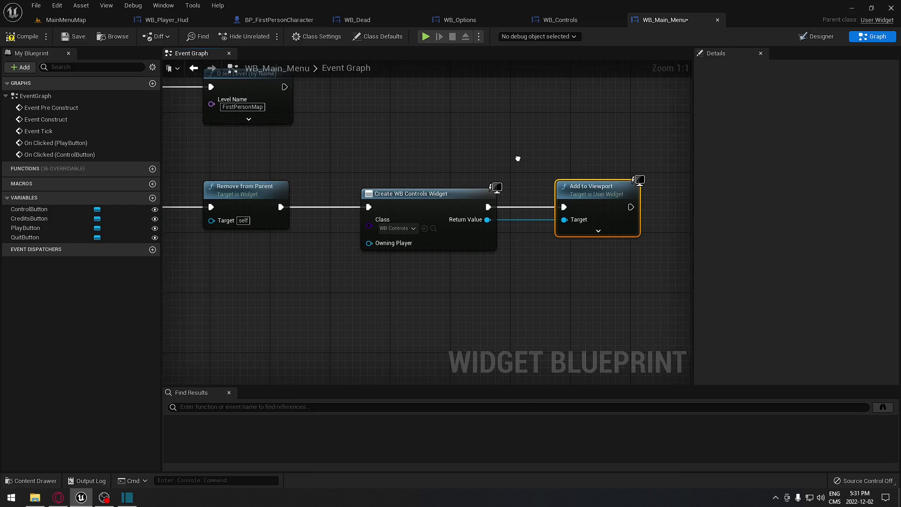
pyautogui.click(23, 36)
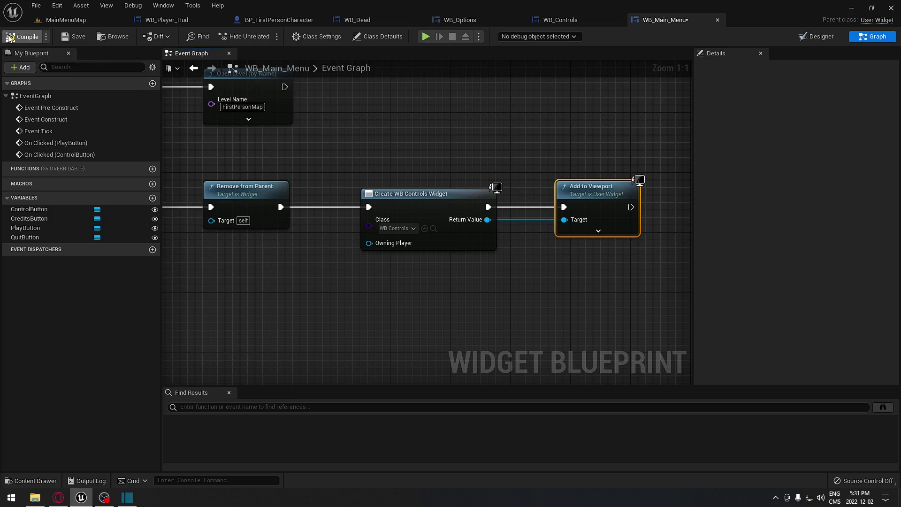
pyautogui.moveTo(398, 129); pyautogui.dragTo(491, 150, button='right')
# Step: Add an On Clicked event for CreditsButton followed by Remove from Parent
pyautogui.click(817, 36)
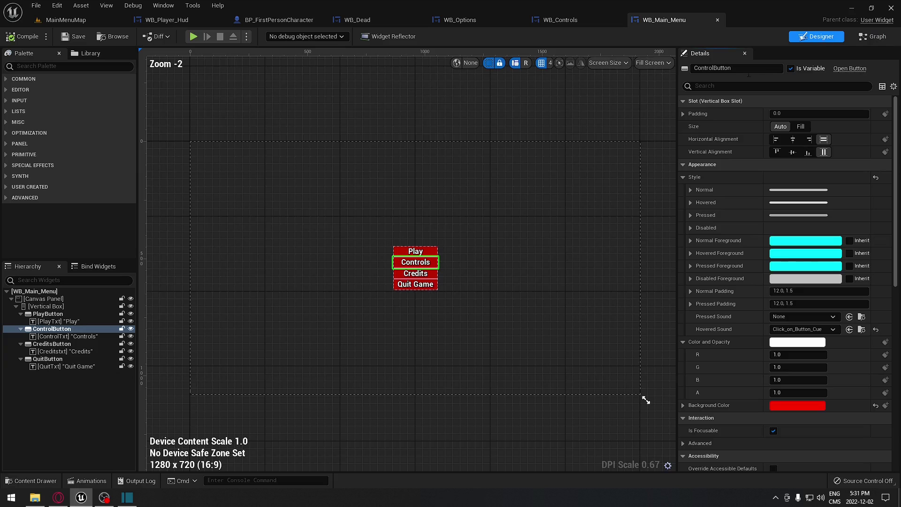
pyautogui.scroll(2, 455, 278)
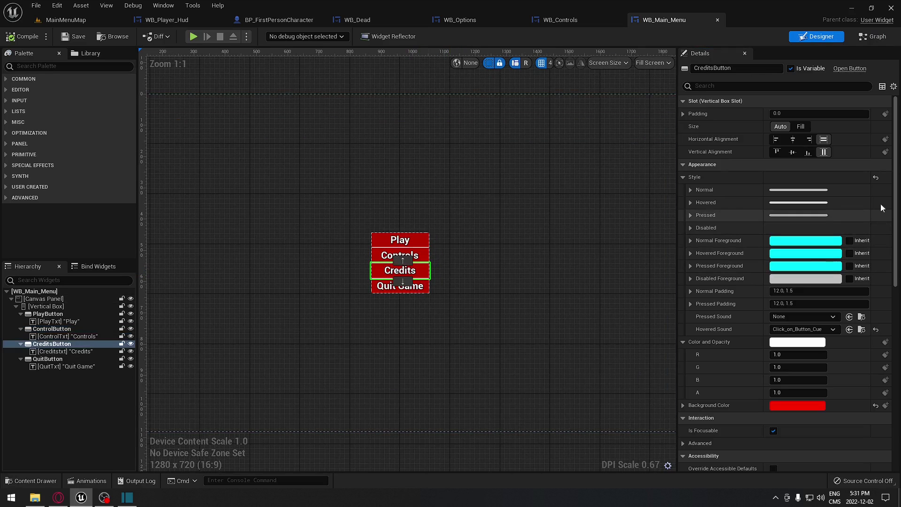
pyautogui.scroll(-10, 880, 207)
pyautogui.click(824, 416)
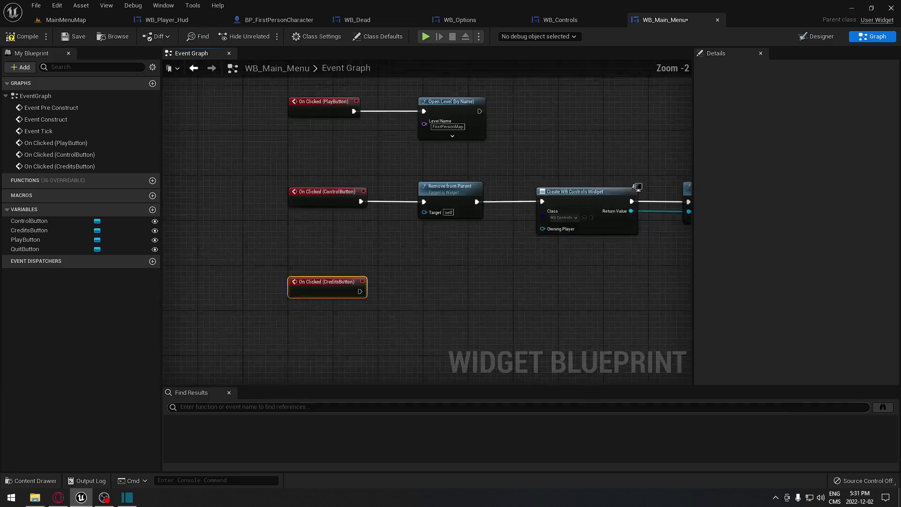
pyautogui.moveTo(319, 286); pyautogui.dragTo(399, 286)
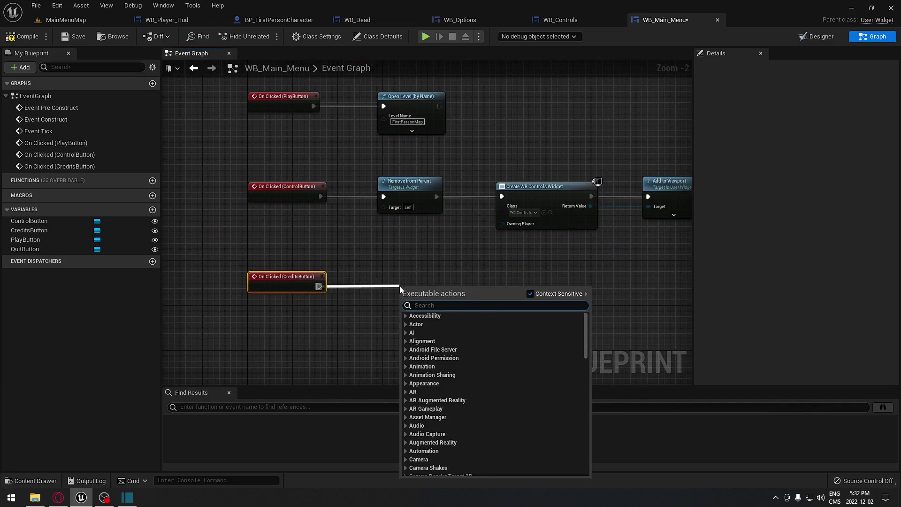
pyautogui.write('remove')
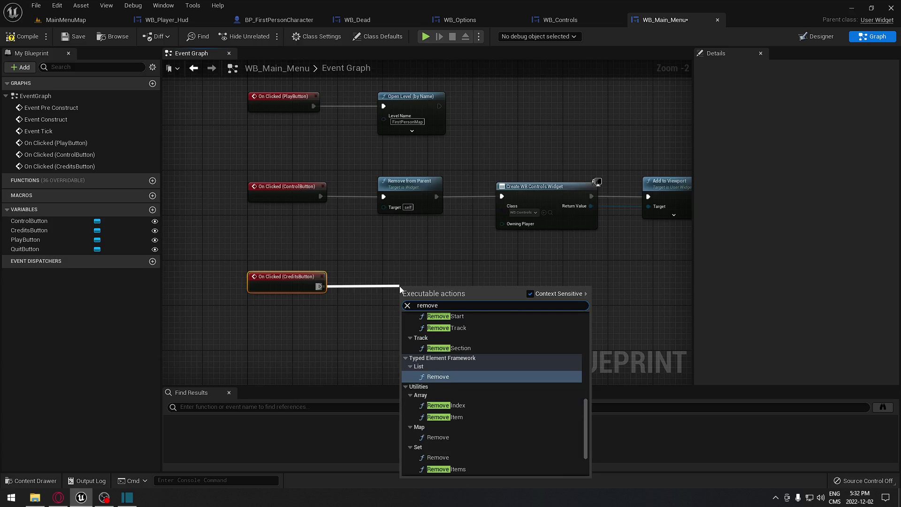
pyautogui.write(' pa')
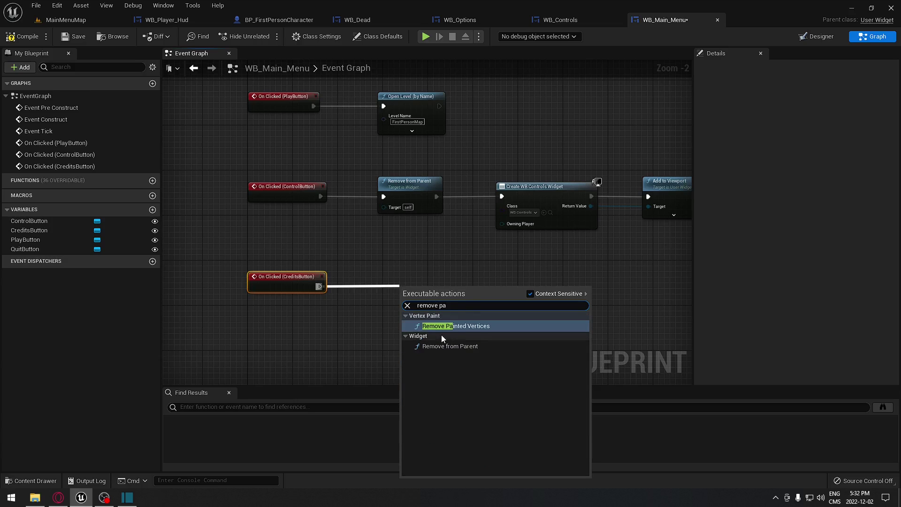
pyautogui.click(451, 347)
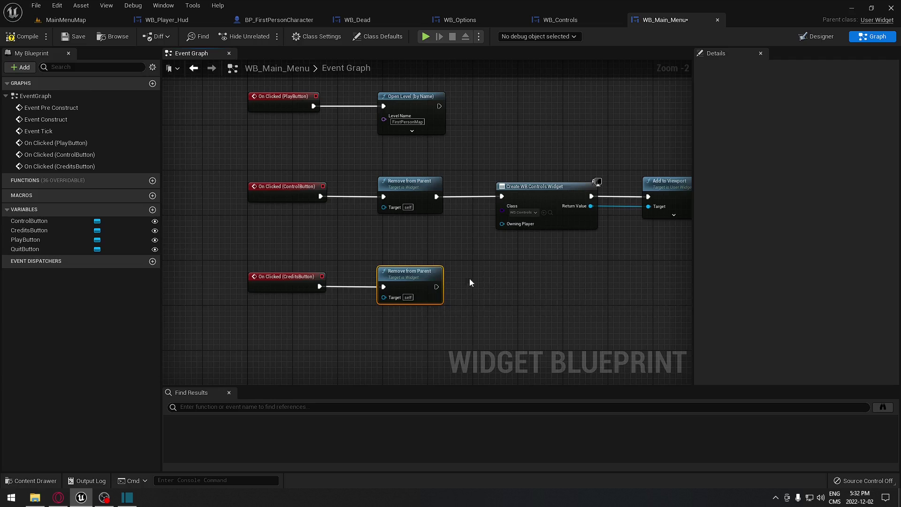
# Step: Chain a Create Widget node after Remove from Parent in the Credits handler
pyautogui.moveTo(431, 289); pyautogui.dragTo(371, 292, button='right')
pyautogui.moveTo(377, 287); pyautogui.dragTo(467, 288)
pyautogui.write('crat')
pyautogui.press('BackSpace')
pyautogui.press('BackSpace')
pyautogui.write('e')
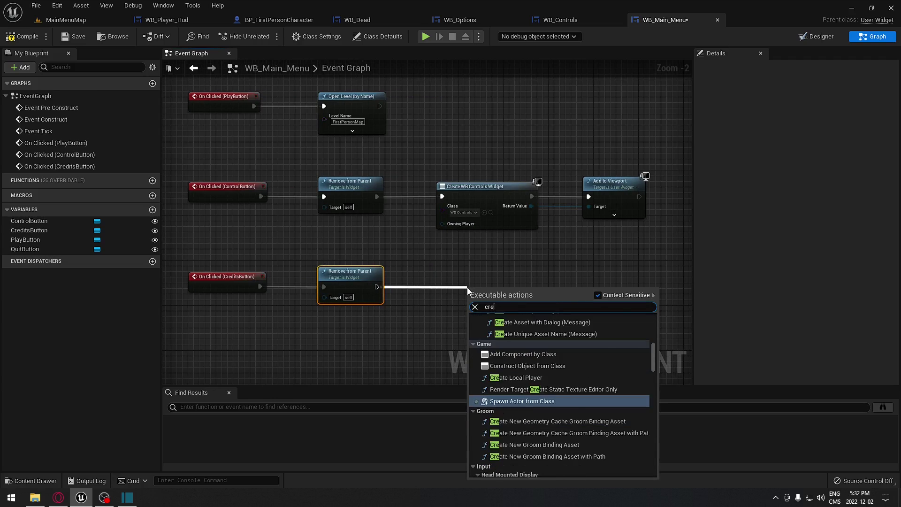
pyautogui.write('ate wid')
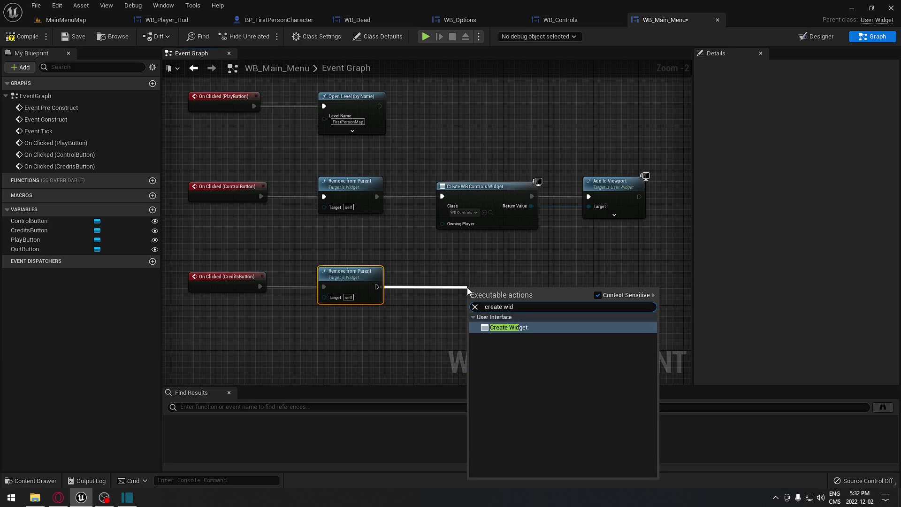
pyautogui.click(514, 327)
pyautogui.moveTo(507, 296); pyautogui.dragTo(530, 293)
pyautogui.press('Escape')
# Step: Wire the created widget's Return Value into an aligned Add to Viewport node
pyautogui.moveTo(530, 296); pyautogui.dragTo(581, 297)
pyautogui.write('add to view')
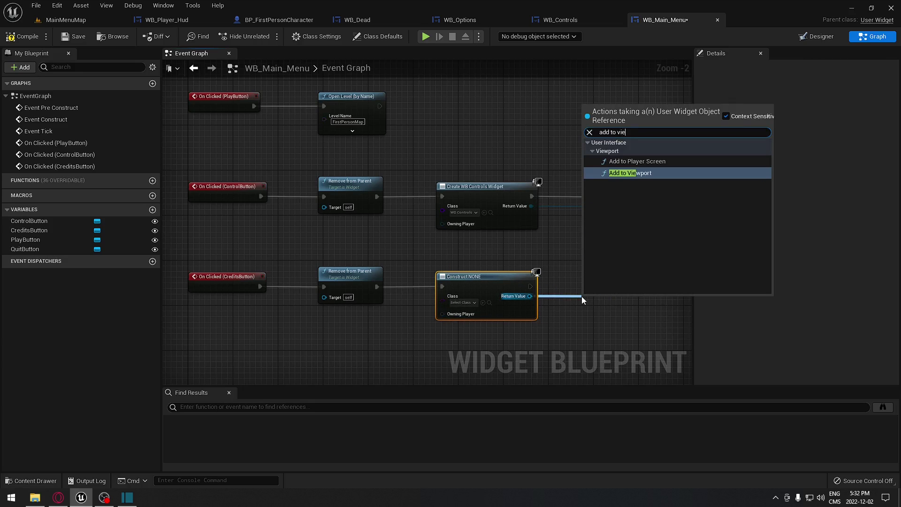
pyautogui.click(668, 173)
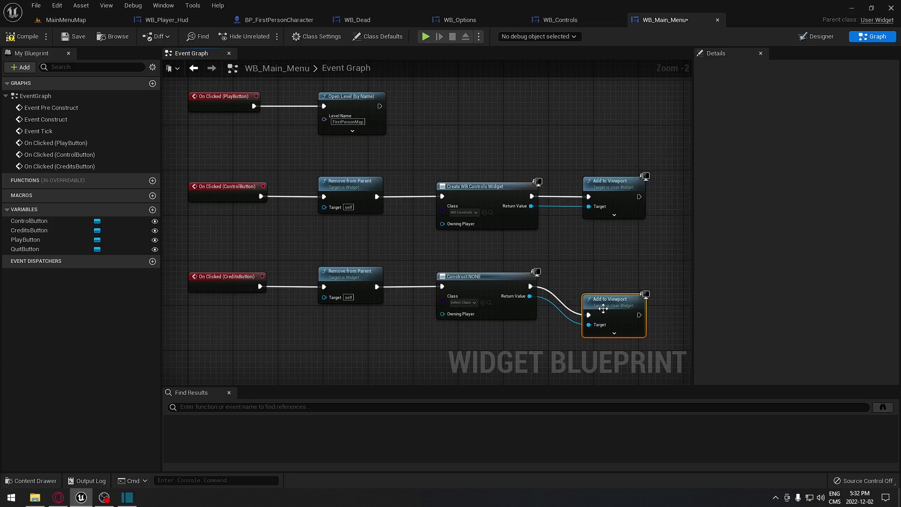
pyautogui.press('q')
pyautogui.click(588, 233)
pyautogui.click(474, 304)
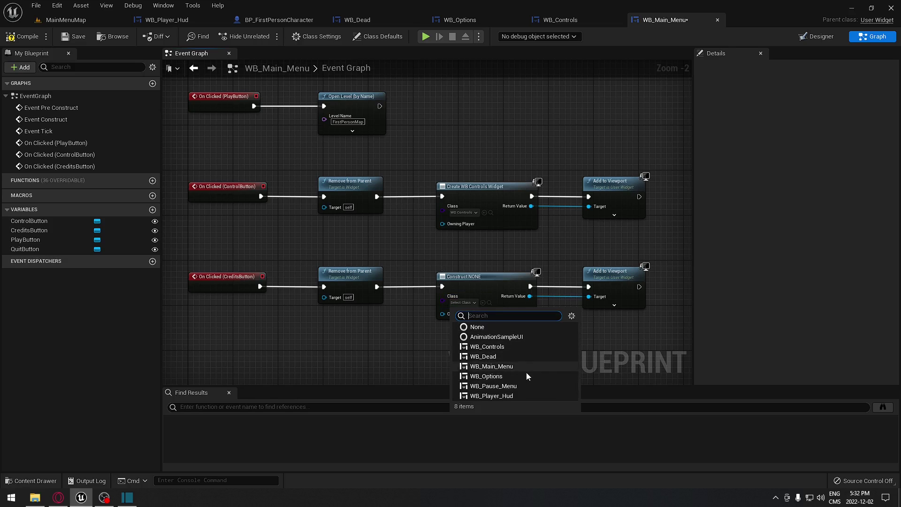
# Step: Duplicate WB_Controls in the Content Browser as WB_Credits and open it in its editor
pyautogui.click(16, 483)
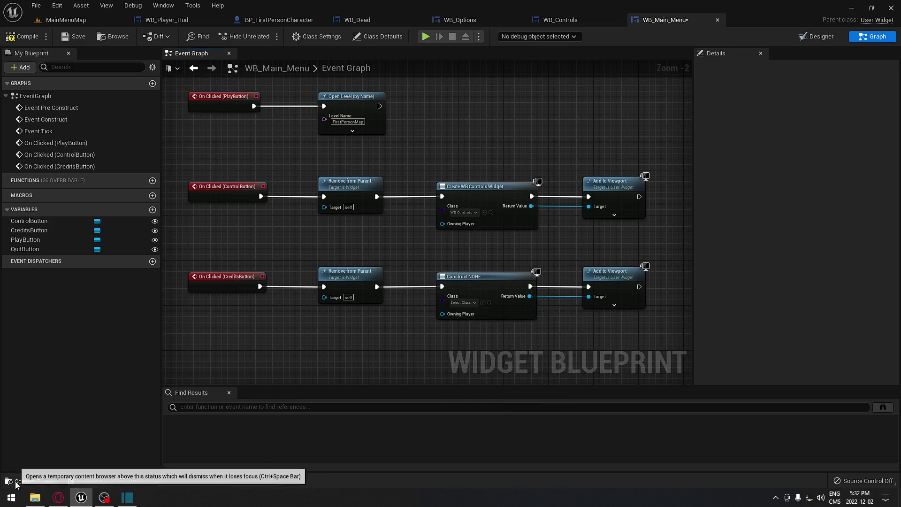
pyautogui.click(17, 482)
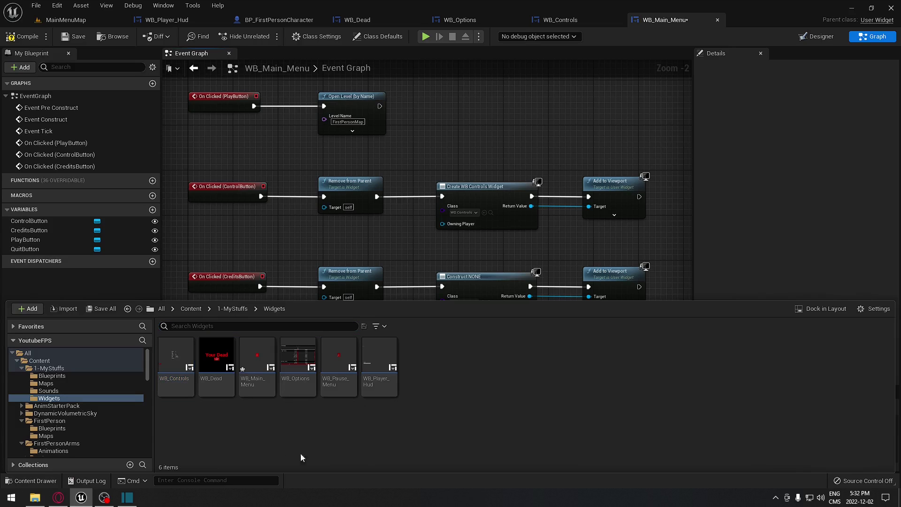
pyautogui.click(177, 359)
pyautogui.rightClick(178, 360)
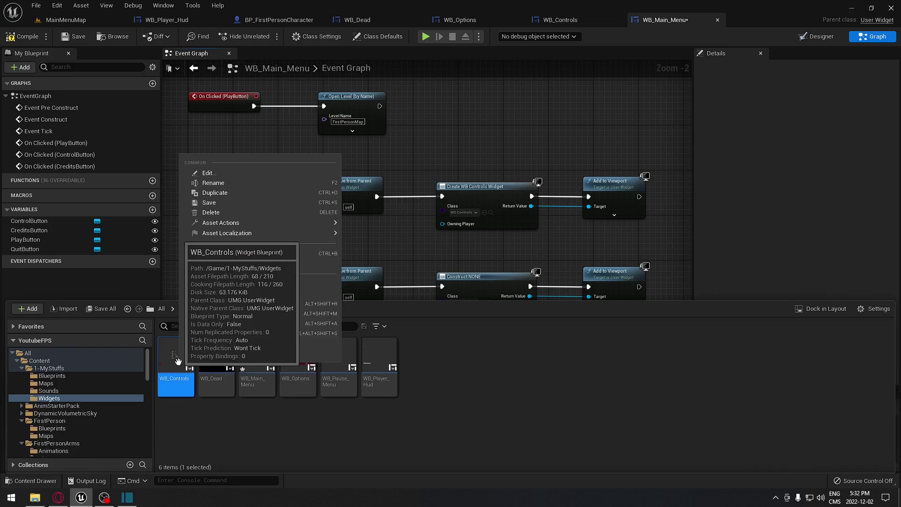
pyautogui.click(233, 193)
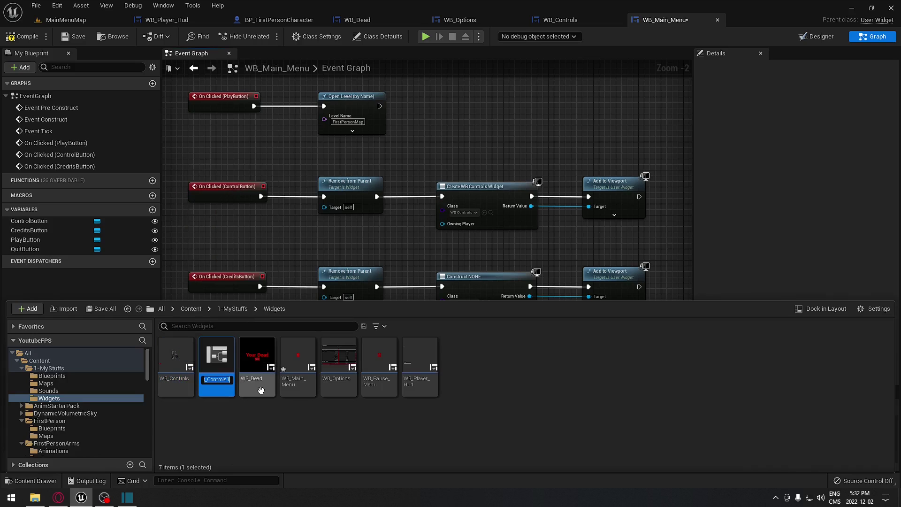
pyautogui.press('BackSpace')
pyautogui.press('BackSpace')
pyautogui.press('BackSpace')
pyautogui.press('BackSpace')
pyautogui.press('BackSpace')
pyautogui.press('Return')
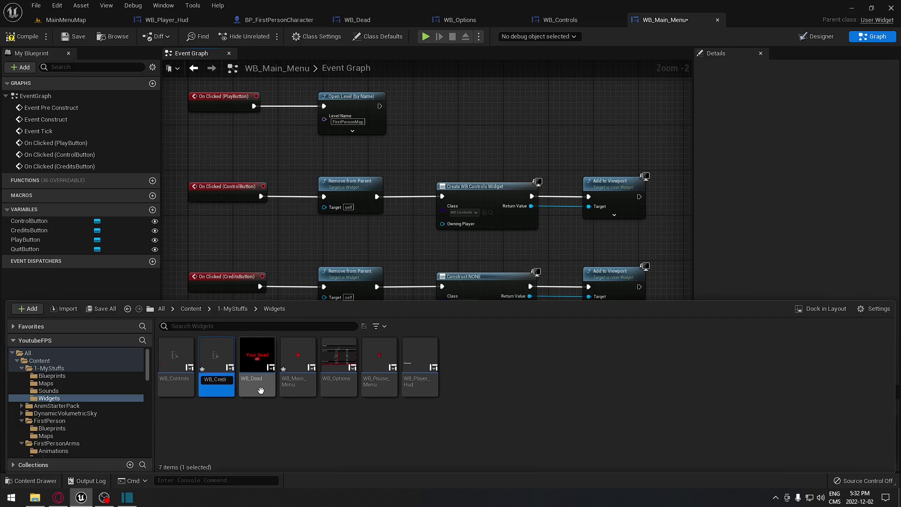
pyautogui.press('Return')
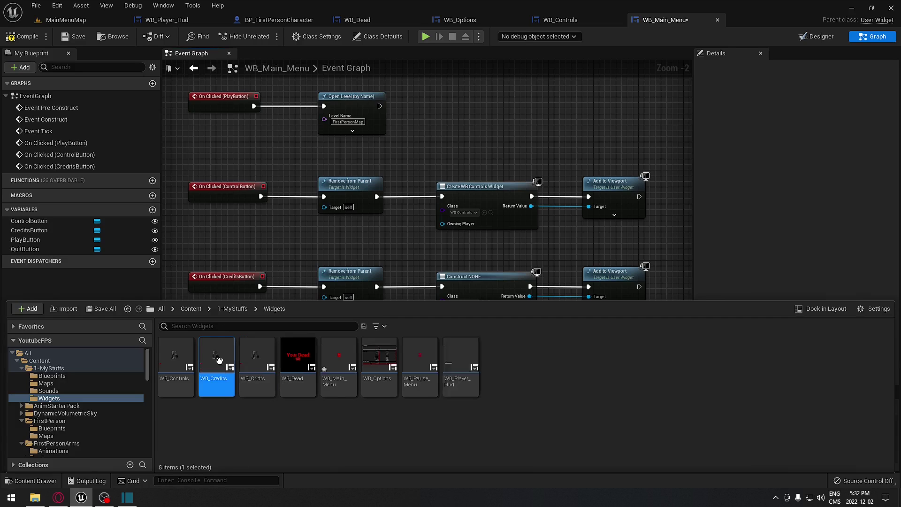
pyautogui.doubleClick(221, 360)
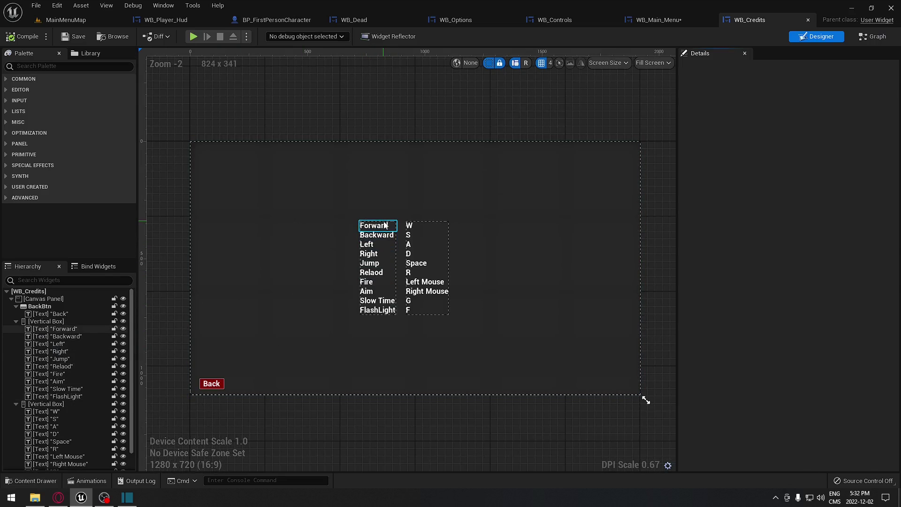
# Step: Delete the action-label and key-binding columns from the WB_Credits layout
pyautogui.click(378, 225)
pyautogui.click(49, 322)
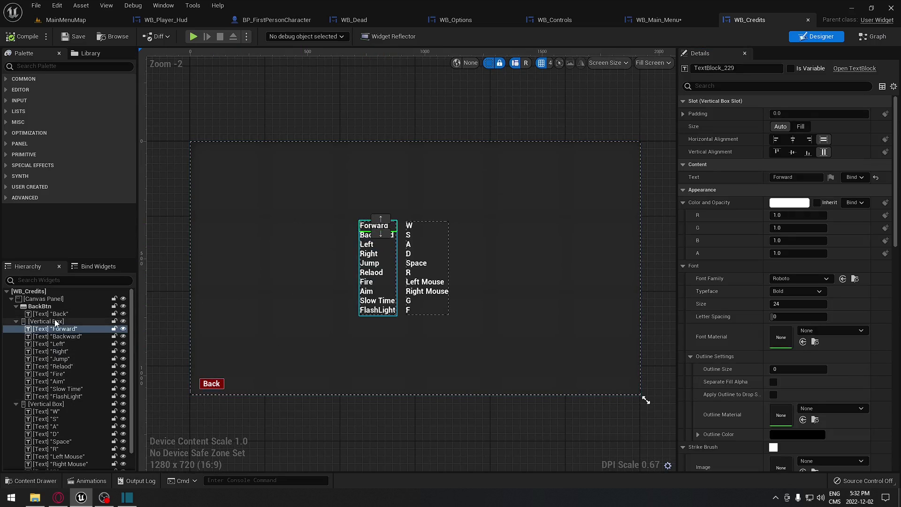
pyautogui.press('Delete')
pyautogui.click(50, 321)
pyautogui.press('Delete')
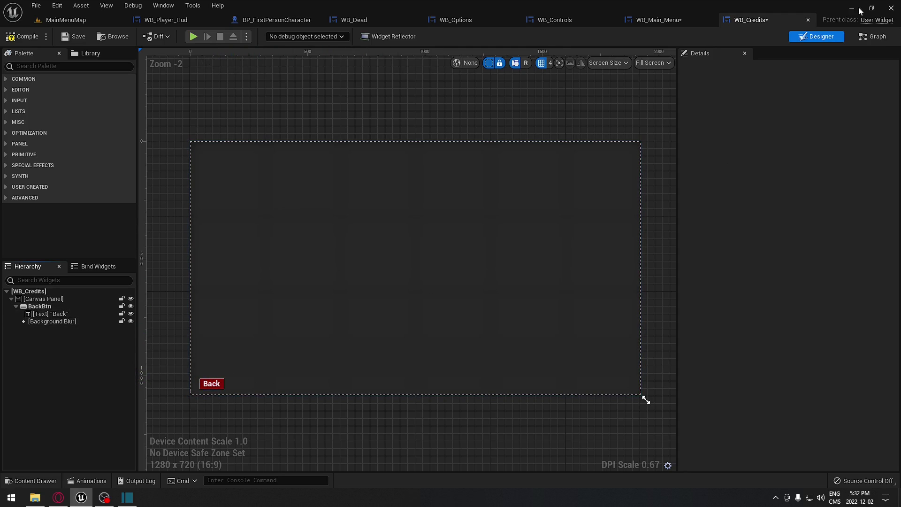
# Step: Make the back button's Create Widget use WB_Main_Menu, compile, and close WB_Credits
pyautogui.click(872, 37)
pyautogui.moveTo(358, 288); pyautogui.dragTo(420, 185, button='right')
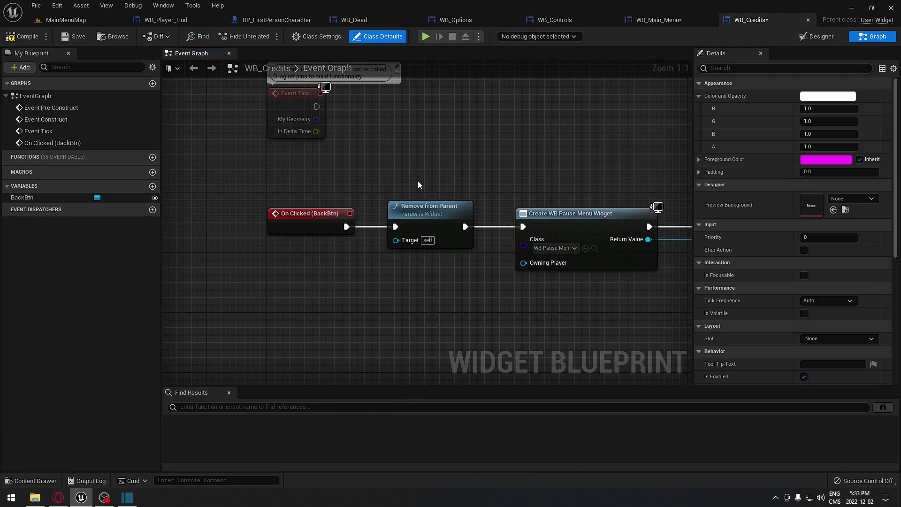
pyautogui.moveTo(455, 259); pyautogui.dragTo(367, 266, button='right')
pyautogui.moveTo(462, 167); pyautogui.dragTo(303, 175, button='right')
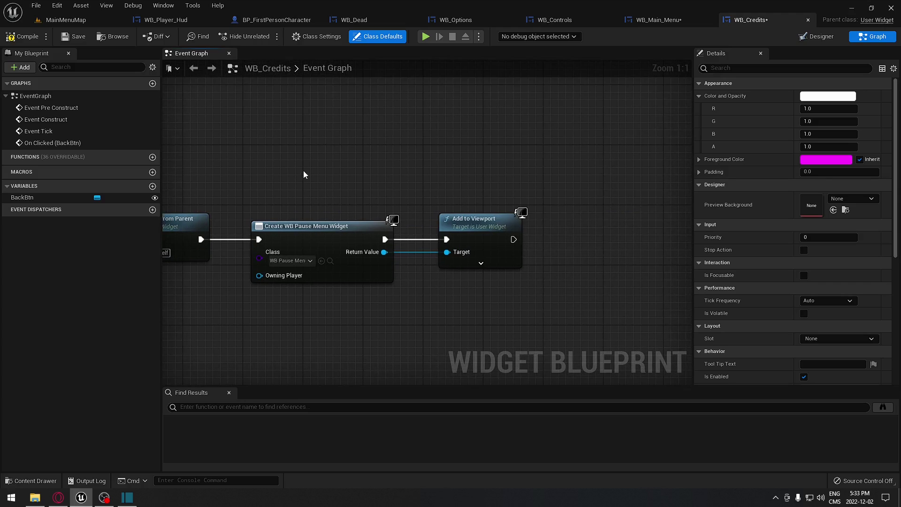
pyautogui.moveTo(291, 215); pyautogui.dragTo(410, 240, button='right')
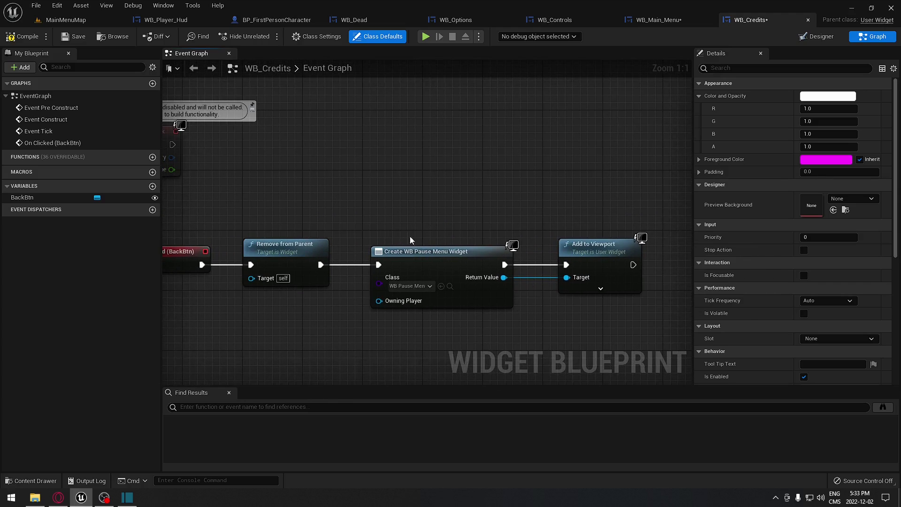
pyautogui.click(432, 286)
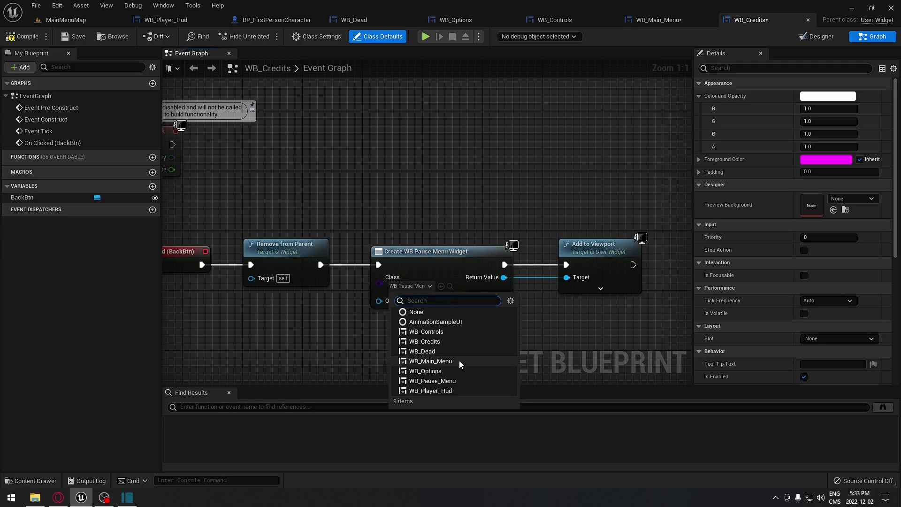
pyautogui.click(431, 362)
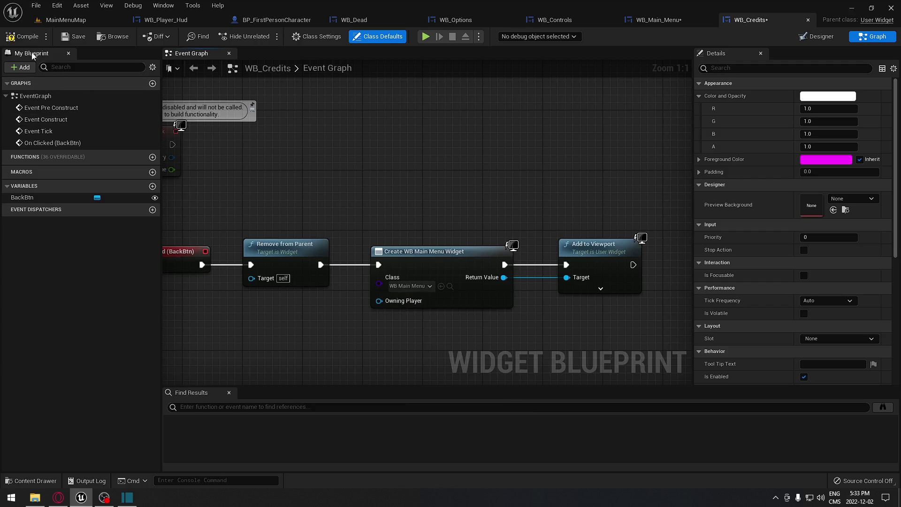
pyautogui.click(14, 41)
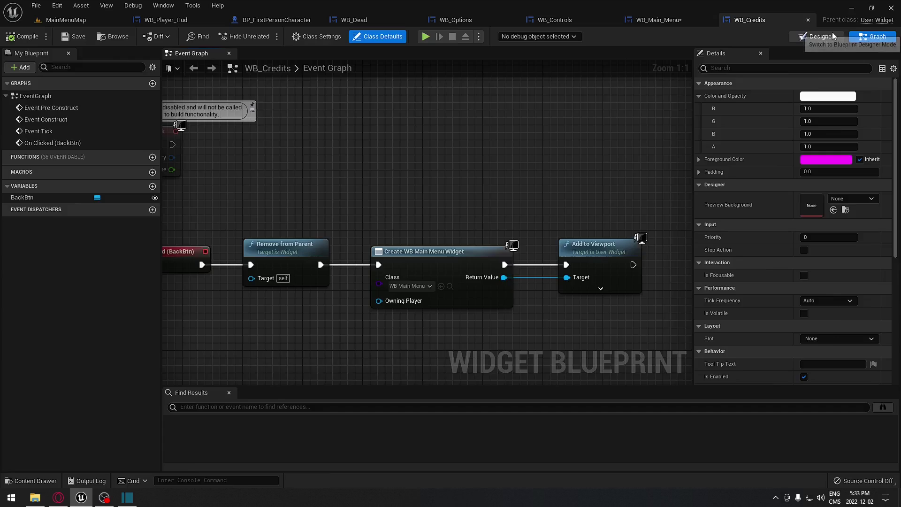
pyautogui.click(808, 20)
# Step: Add an On Clicked event for QuitButton and wire it to a Quit Game node
pyautogui.click(436, 285)
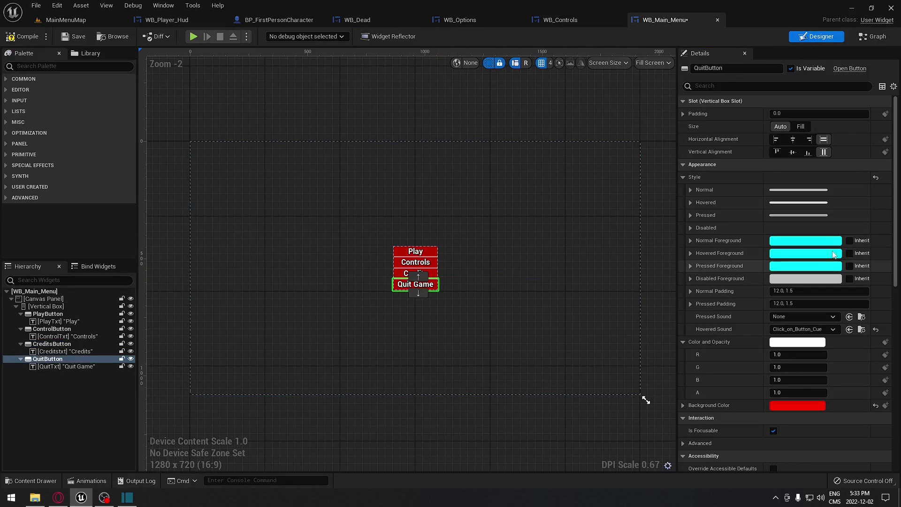
pyautogui.scroll(-10, 852, 398)
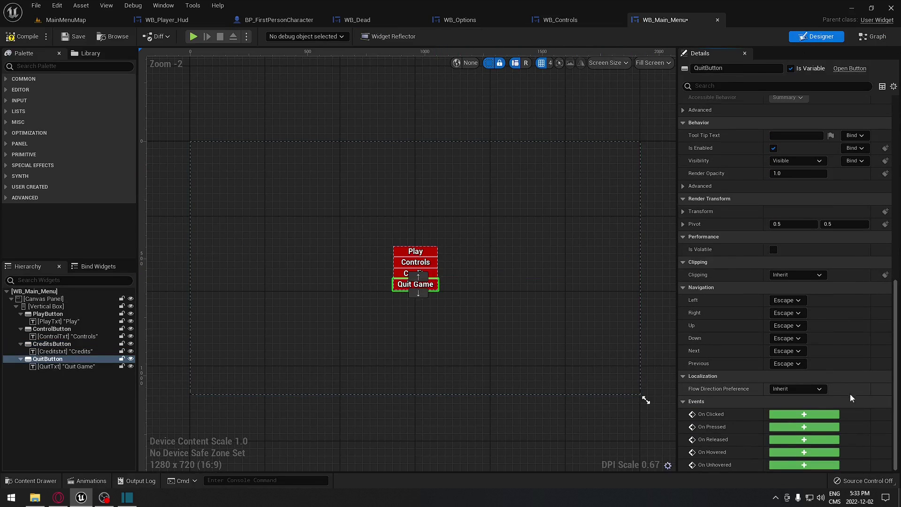
pyautogui.click(831, 414)
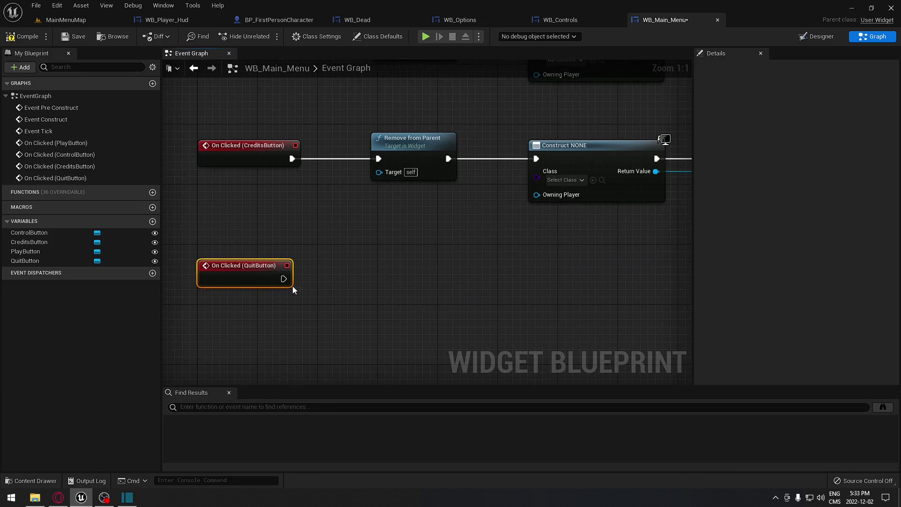
pyautogui.moveTo(286, 279); pyautogui.dragTo(401, 277)
pyautogui.write('quit')
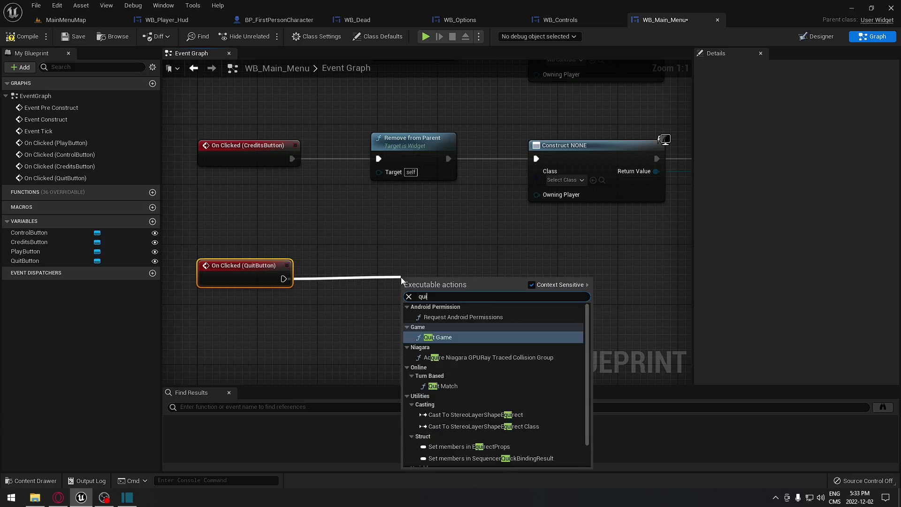
pyautogui.click(434, 317)
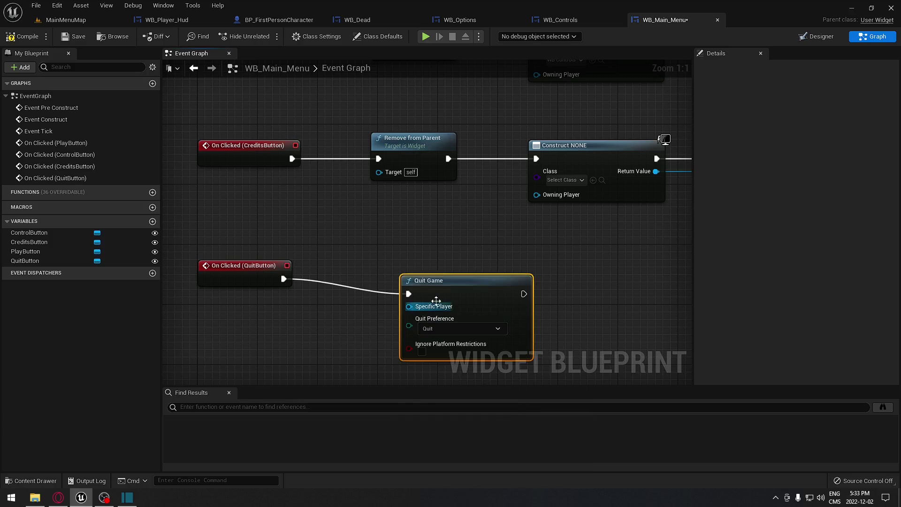
pyautogui.moveTo(433, 276); pyautogui.dragTo(421, 266)
pyautogui.moveTo(420, 266); pyautogui.dragTo(437, 322, button='right')
pyautogui.scroll(-1, 407, 297)
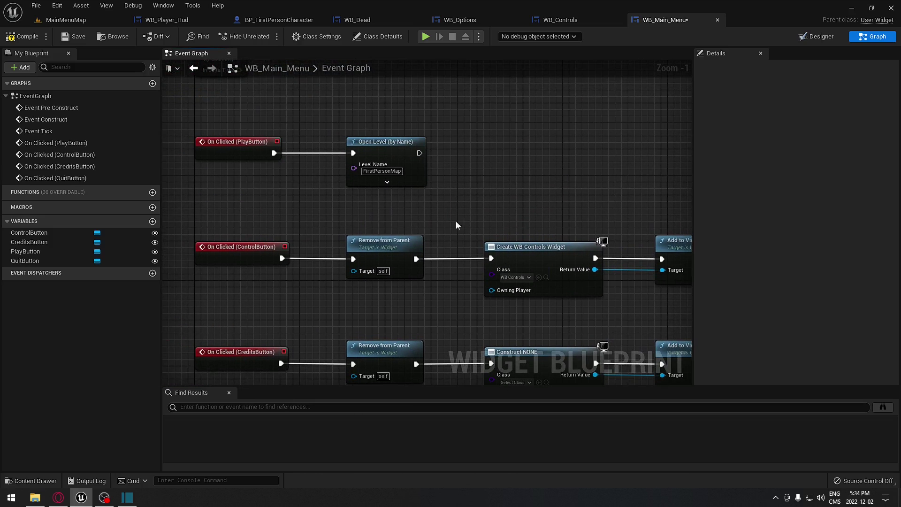
# Step: Set the Construct node's class to WB_Credits and recompile the blueprint
pyautogui.click(22, 37)
pyautogui.click(407, 227)
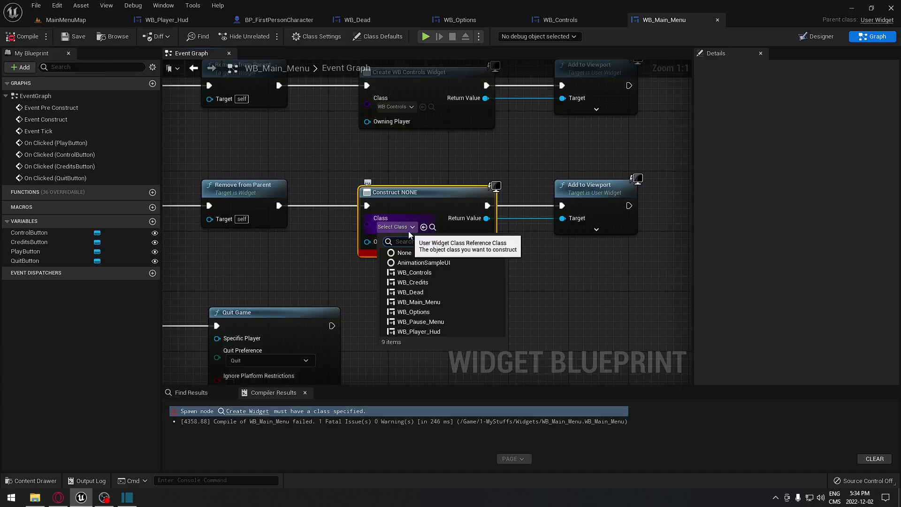
pyautogui.click(459, 283)
pyautogui.moveTo(458, 283); pyautogui.dragTo(625, 311, button='right')
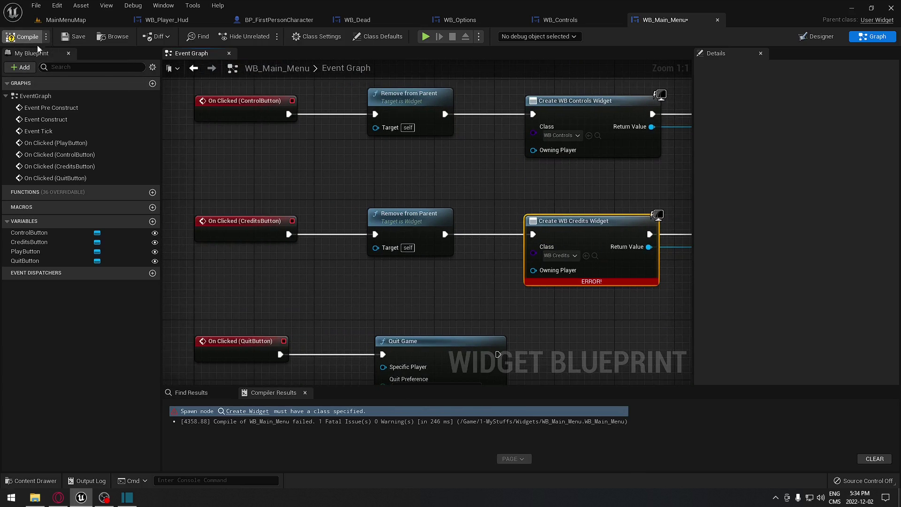
pyautogui.click(36, 40)
pyautogui.scroll(-4, 331, 214)
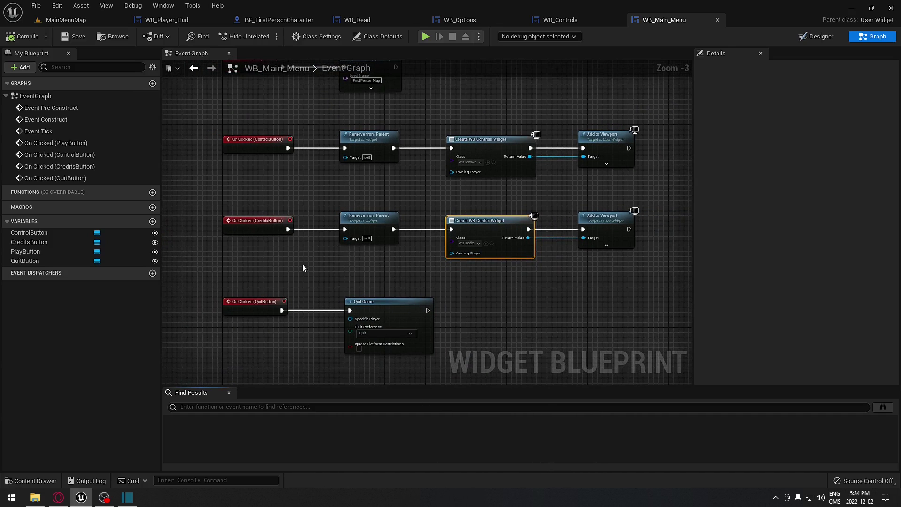
# Step: Box the Quit and Credits handlers in comments titled 'Quit Game' and 'Credits'
pyautogui.moveTo(247, 292); pyautogui.dragTo(453, 376)
pyautogui.write('c')
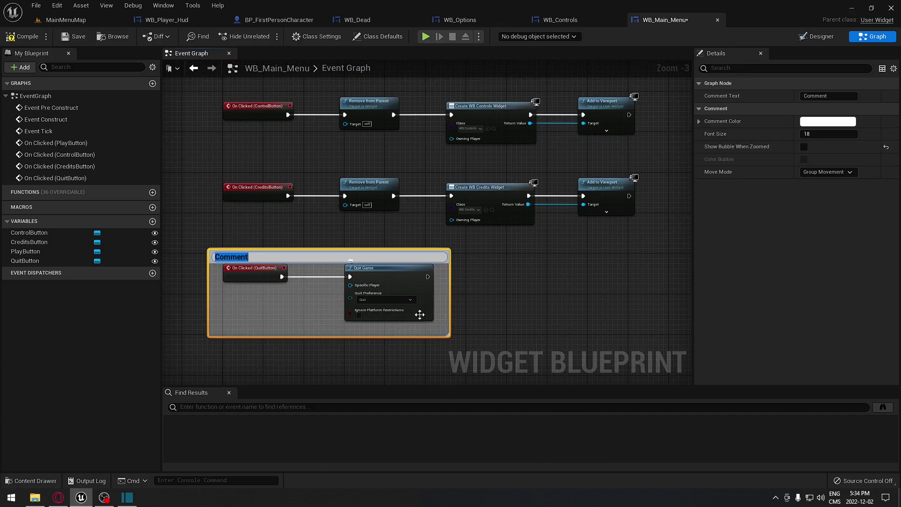
pyautogui.write('Q')
pyautogui.write('Game')
pyautogui.press('Return')
pyautogui.click(191, 161)
pyautogui.moveTo(191, 161); pyautogui.dragTo(680, 227)
pyautogui.write('cCredits')
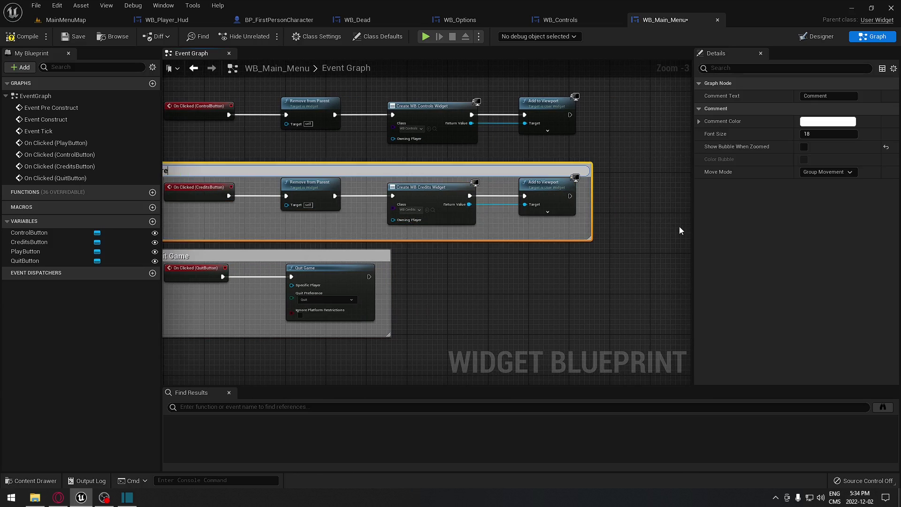
pyautogui.click(594, 273)
# Step: Box the Controls and Play handlers in comments titled 'Controls' and 'Play Game'
pyautogui.moveTo(185, 89); pyautogui.dragTo(320, 165, button='right')
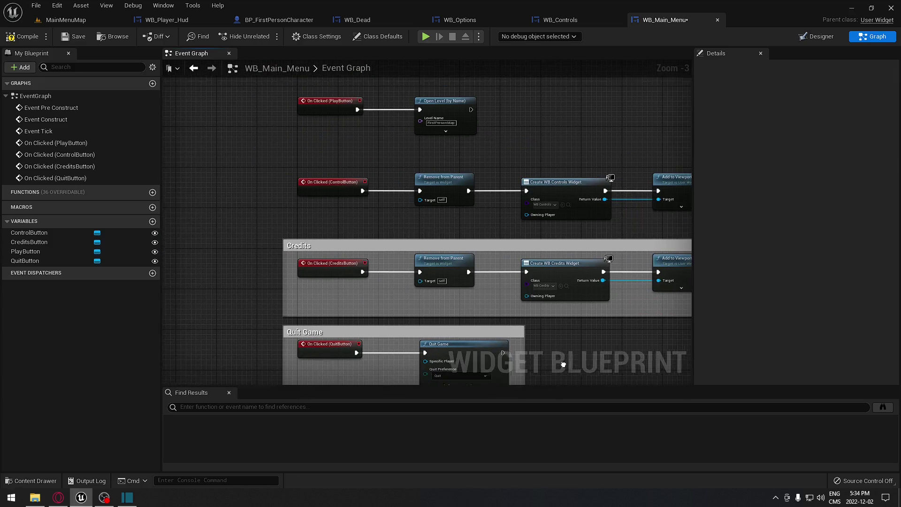
pyautogui.moveTo(320, 164); pyautogui.dragTo(669, 219)
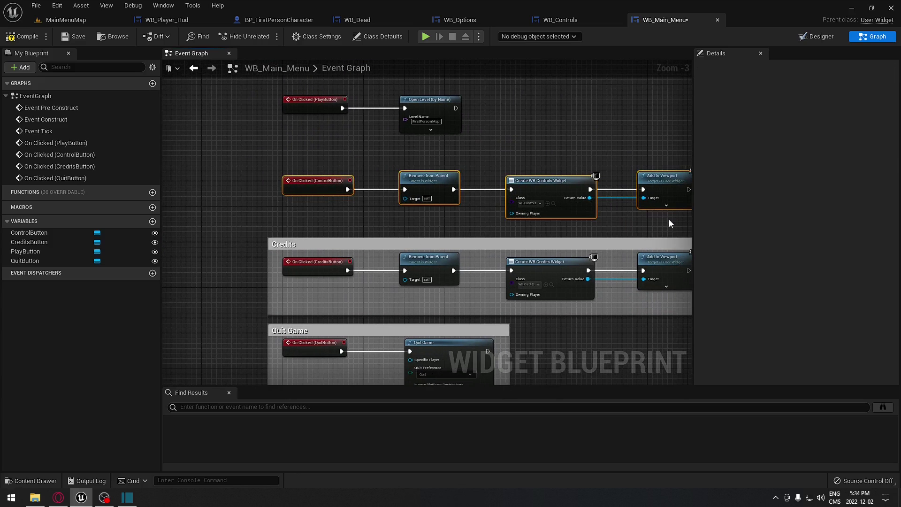
pyautogui.write('cCpnt')
pyautogui.press('BackSpace')
pyautogui.press('BackSpace')
pyautogui.press('BackSpace')
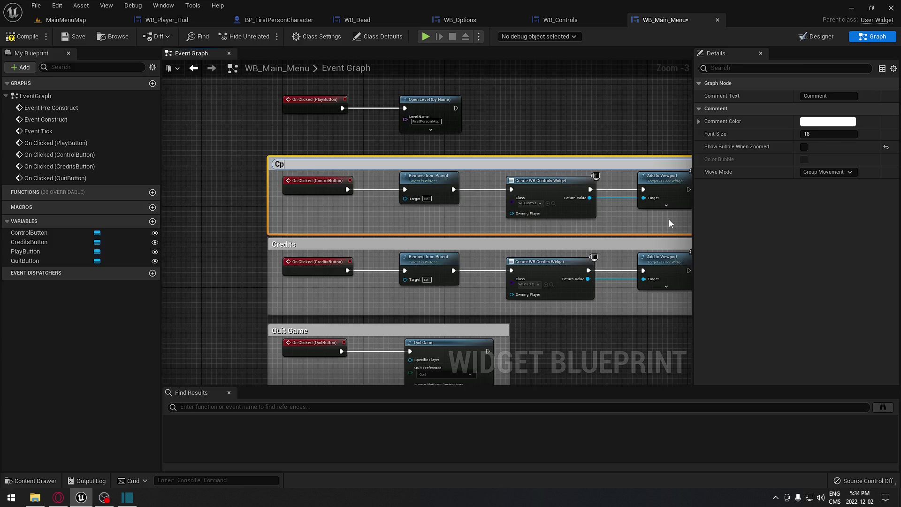
pyautogui.write('ontrols')
pyautogui.press('Return')
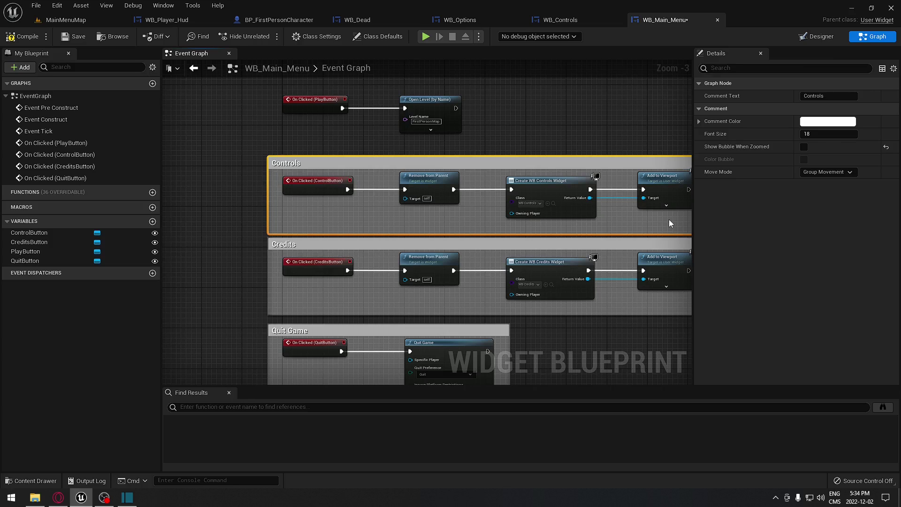
pyautogui.moveTo(516, 127); pyautogui.dragTo(514, 208, button='right')
pyautogui.moveTo(250, 173); pyautogui.dragTo(492, 223)
pyautogui.write('cPlay ')
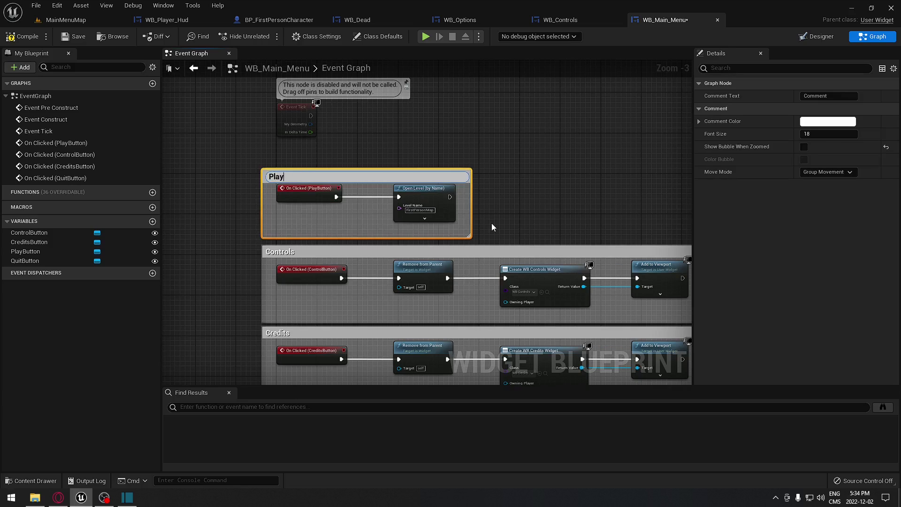
pyautogui.write('Game')
pyautogui.press('Return')
# Step: Turn on Show Bubble When Zoomed for all four comments and compile the graph
pyautogui.moveTo(491, 227); pyautogui.dragTo(466, 125, button='right')
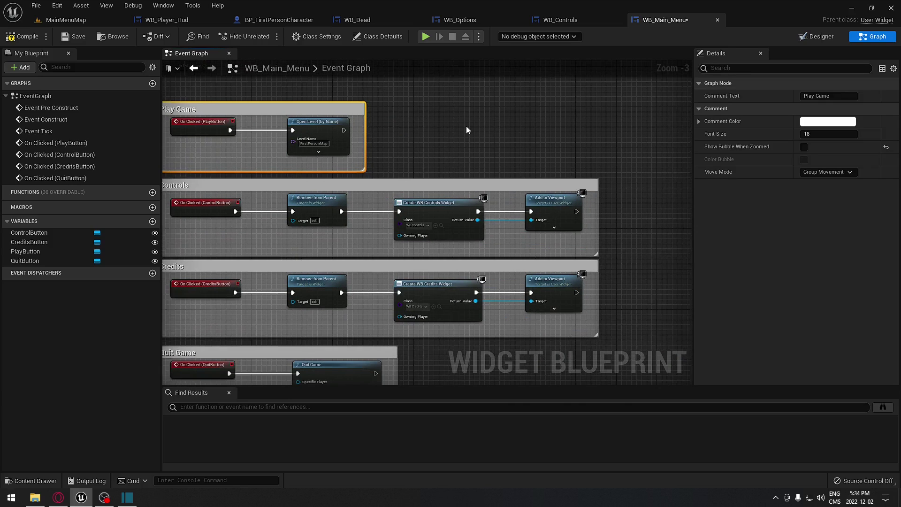
pyautogui.keyDown('ctrl'); pyautogui.click(363, 261); pyautogui.keyUp('ctrl')
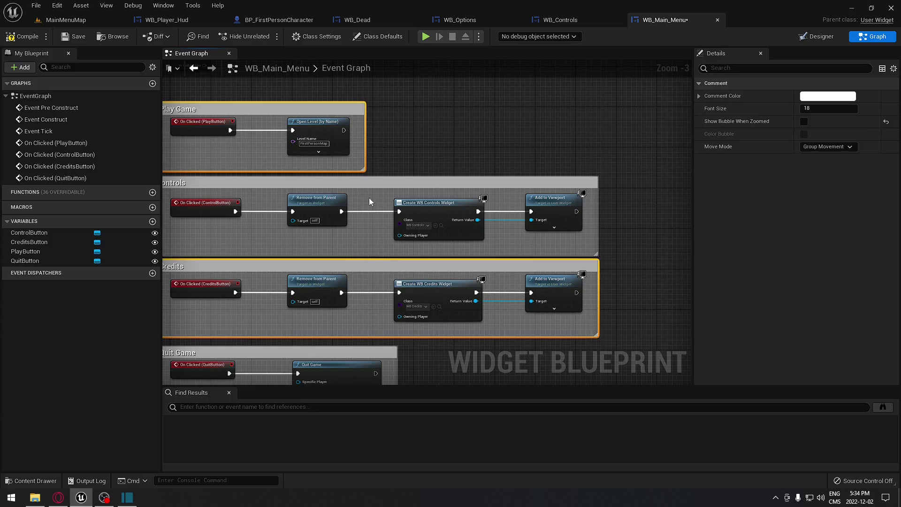
pyautogui.keyDown('ctrl'); pyautogui.click(369, 198); pyautogui.keyUp('ctrl')
pyautogui.keyDown('ctrl'); pyautogui.click(367, 353); pyautogui.keyUp('ctrl')
pyautogui.moveTo(367, 353); pyautogui.dragTo(497, 259, button='right')
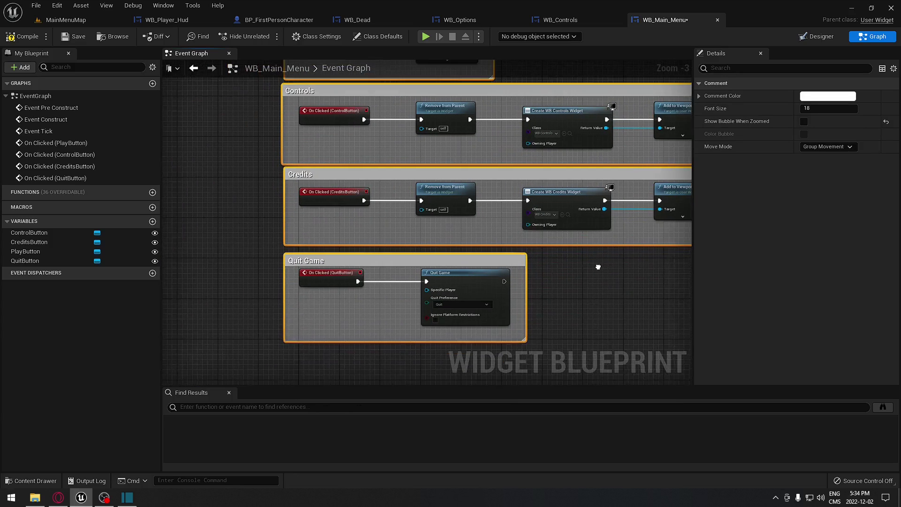
pyautogui.click(804, 122)
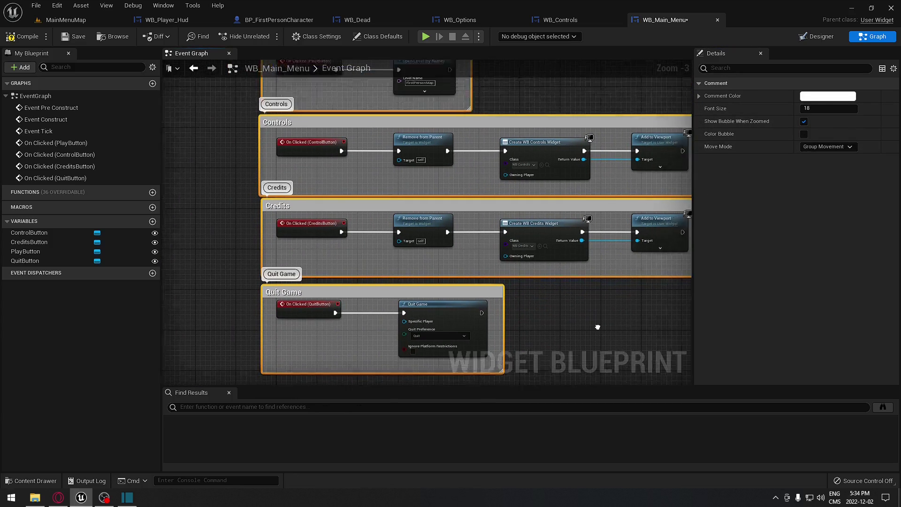
pyautogui.scroll(-4, 560, 345)
pyautogui.scroll(3, 563, 186)
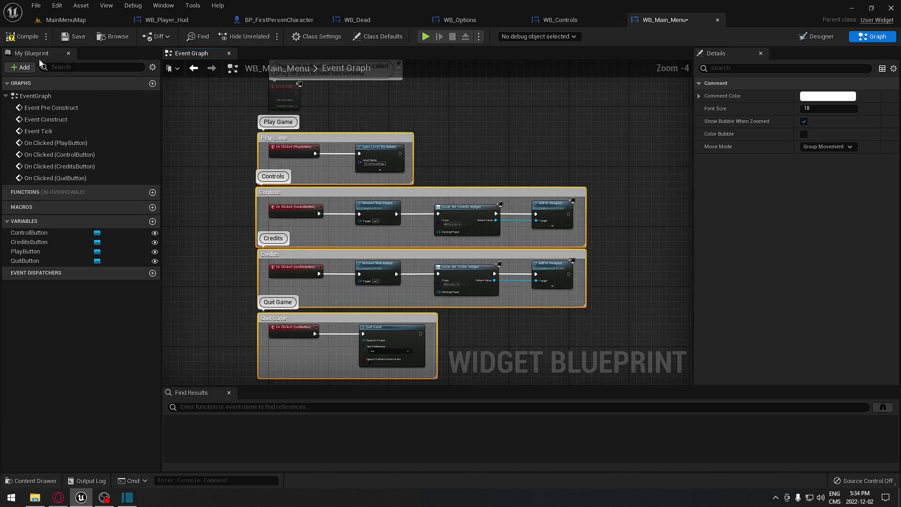
pyautogui.click(22, 36)
pyautogui.moveTo(230, 174); pyautogui.dragTo(258, 177, button='right')
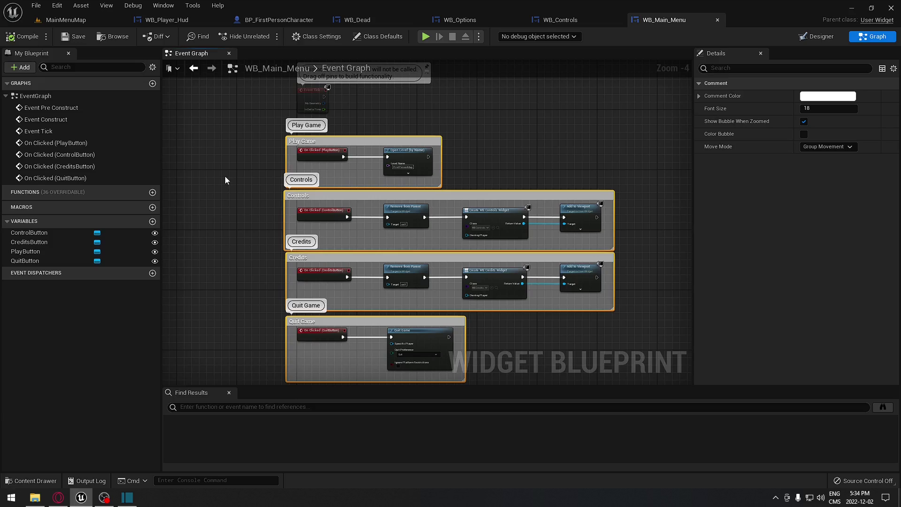